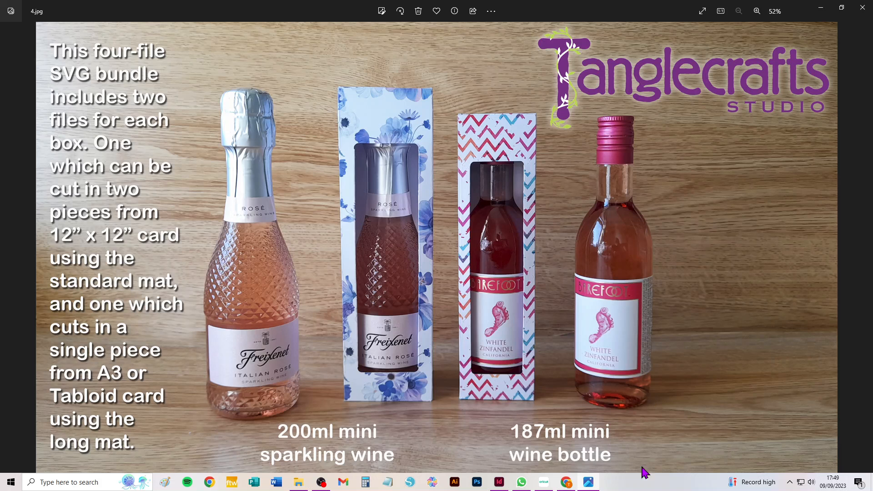
Step: Switch to Cricut Design Space and add the uploaded one-piece 187ml mini wine bottle box to the canvas
left_click(545, 483)
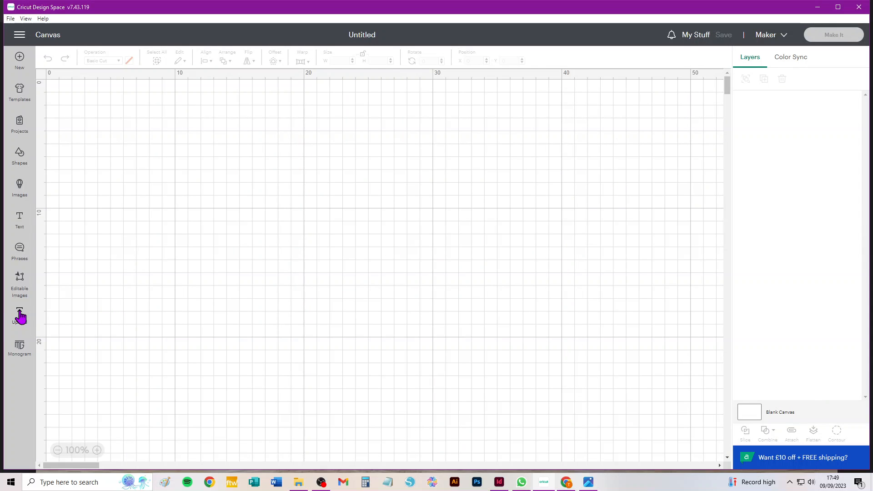
left_click(20, 315)
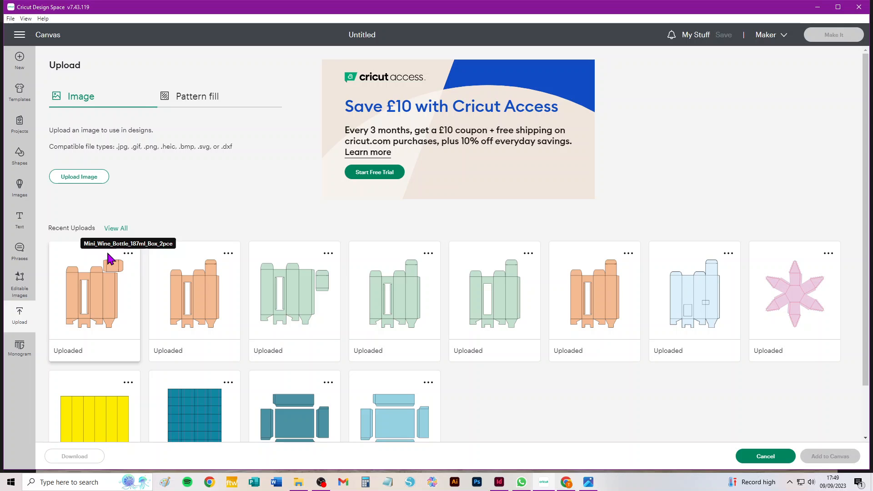
left_click(214, 300)
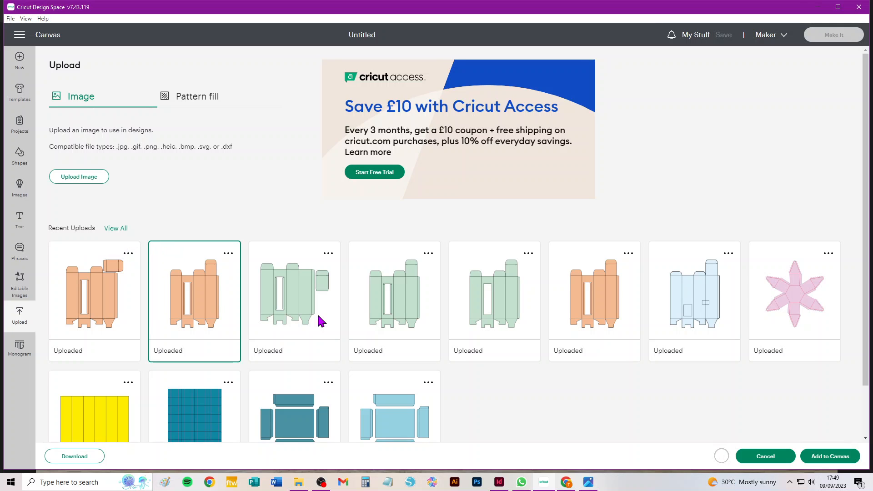
left_click(815, 458)
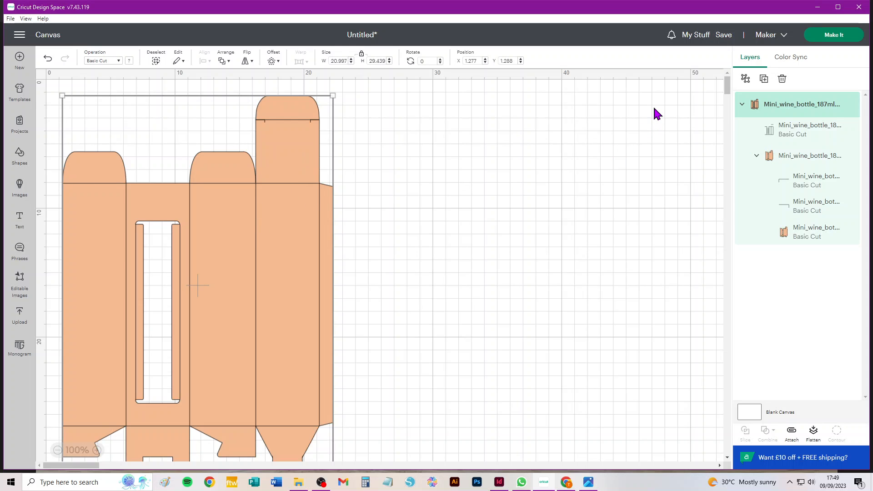
Step: Change the box's fold-line layer to Score and attach all layers of the one-piece design together
left_click(798, 136)
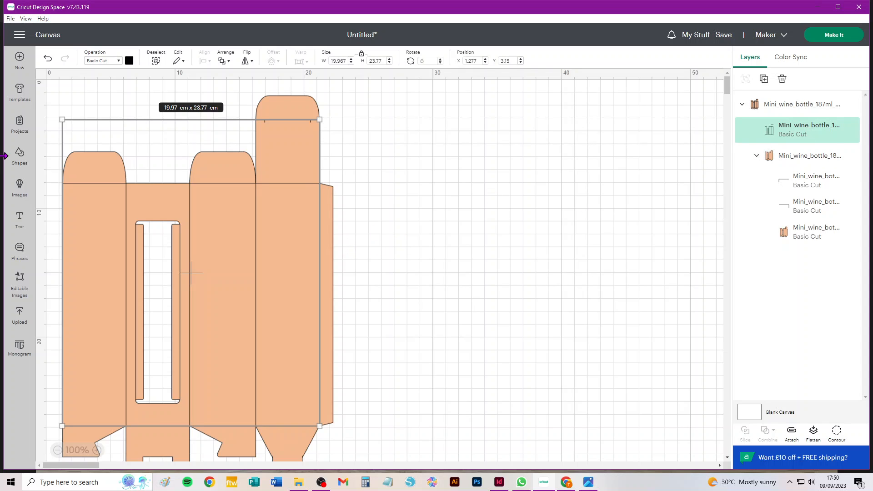
left_click(101, 64)
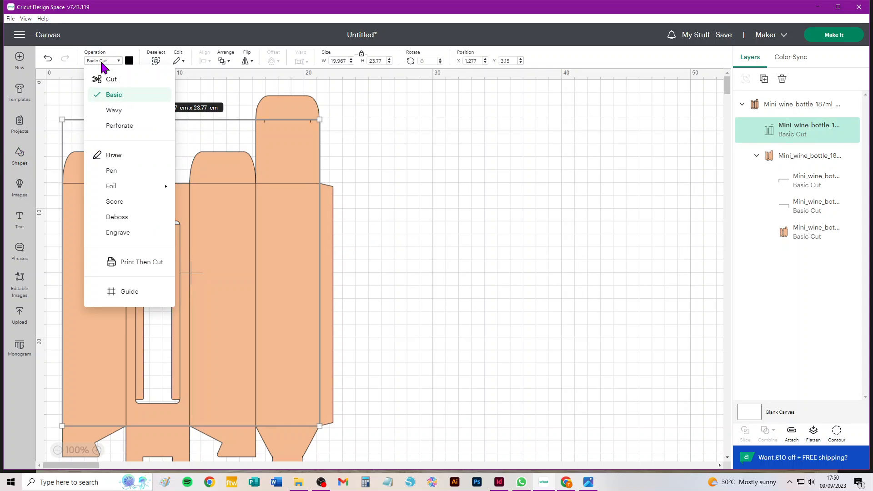
left_click(119, 203)
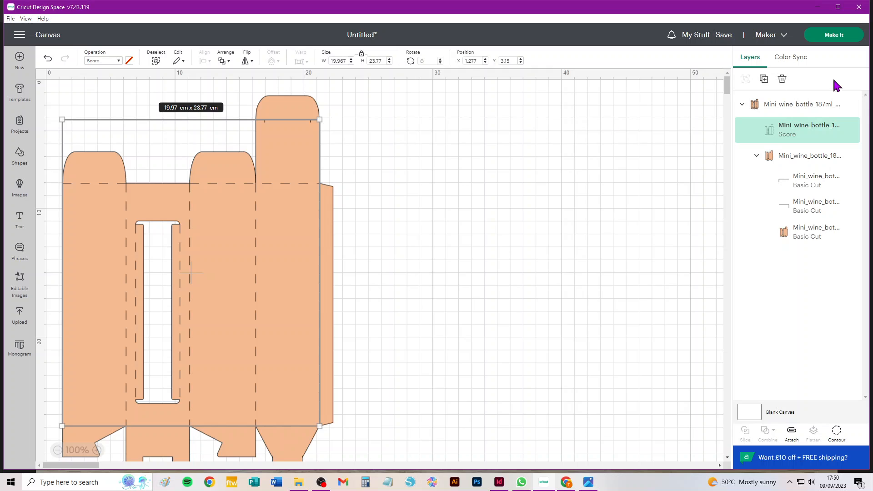
left_click(794, 106)
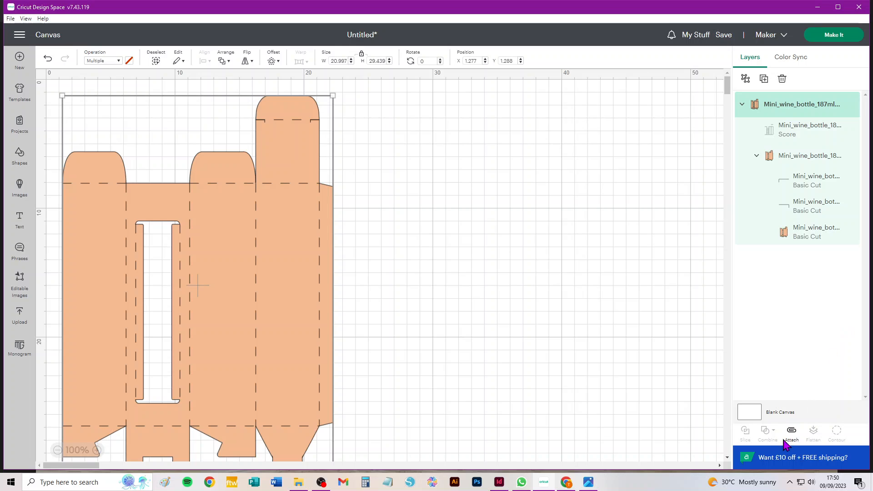
left_click(795, 433)
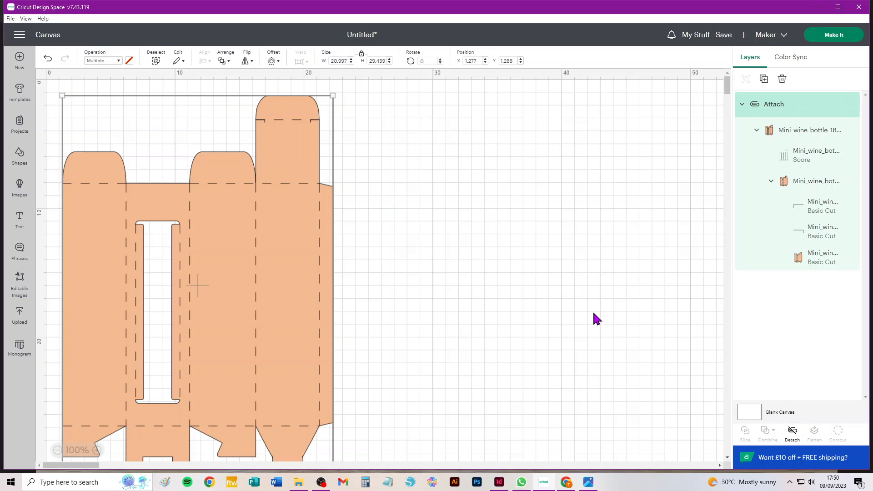
Step: Preview the attached box on the cutting mat, check the available material sizes, and return to the canvas
left_click(836, 36)
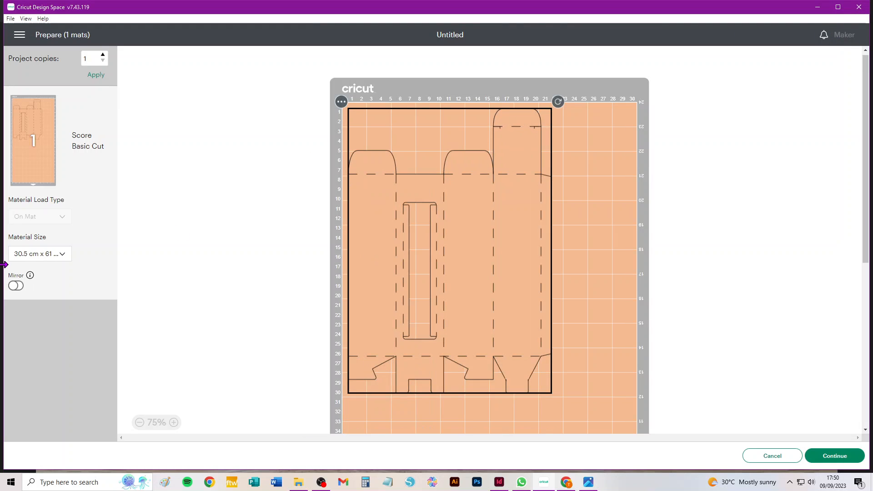
left_click(40, 256)
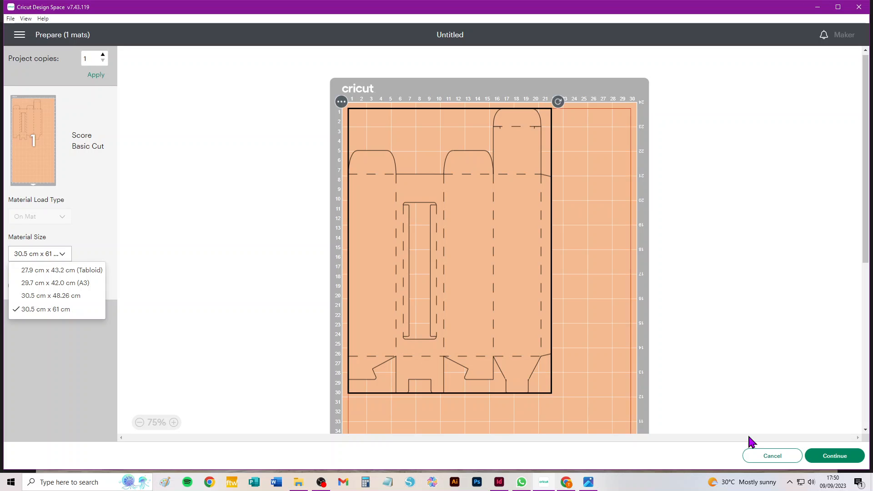
left_click(780, 456)
left_click(780, 456)
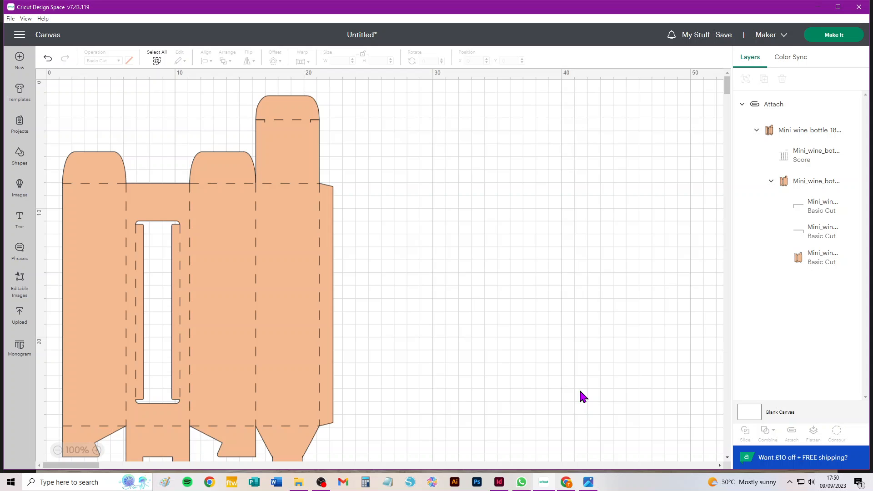
Step: Shift the attached box across the canvas, recheck its mat layout and material size options, and return to the canvas
left_click_drag(304, 292, 440, 312)
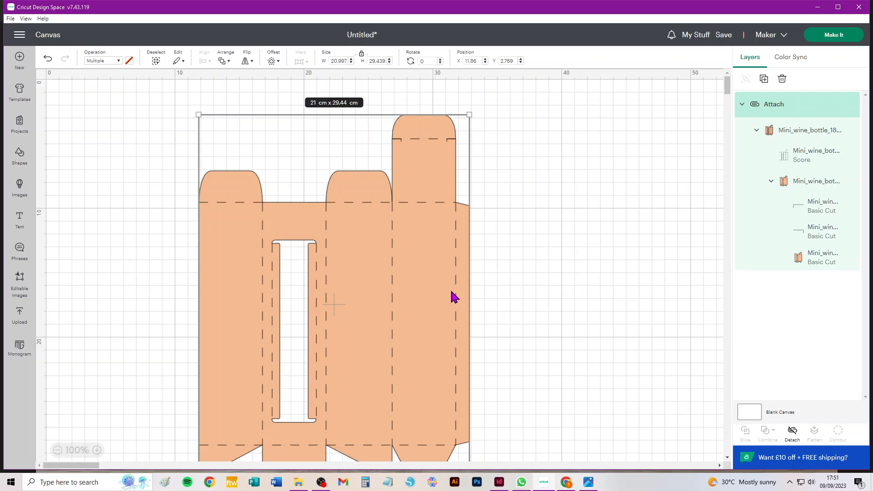
left_click(858, 42)
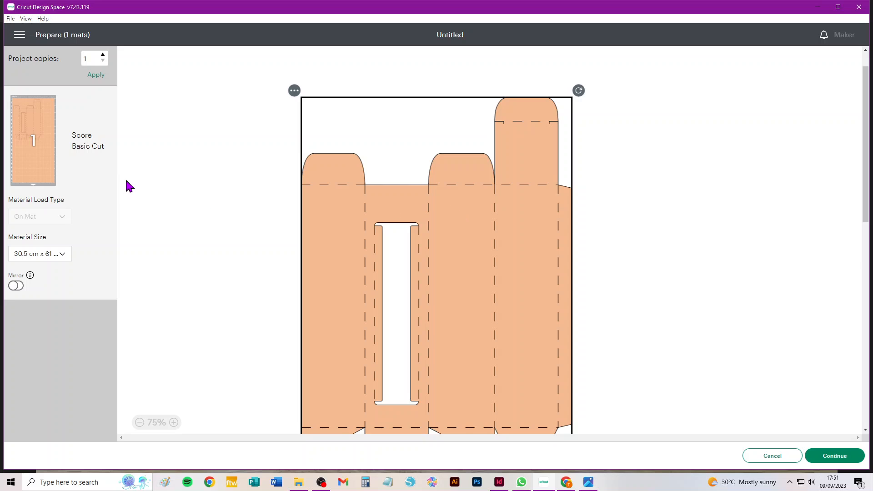
left_click(50, 254)
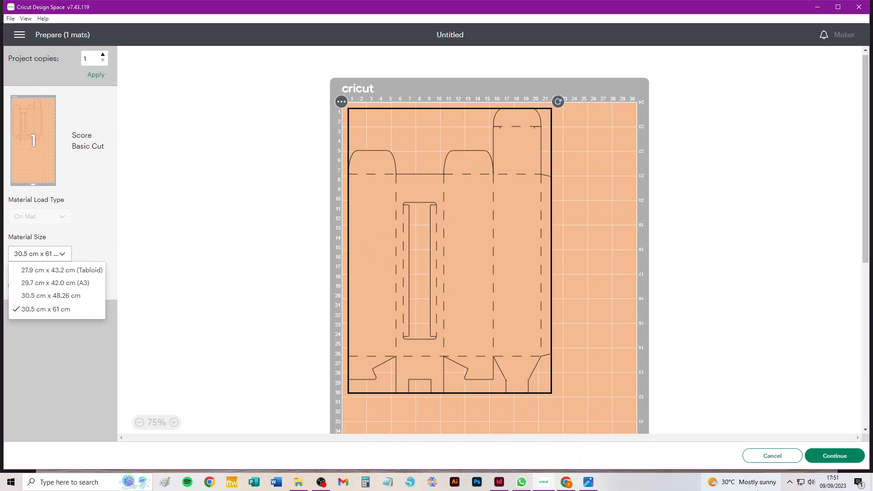
left_click(749, 464)
left_click(749, 459)
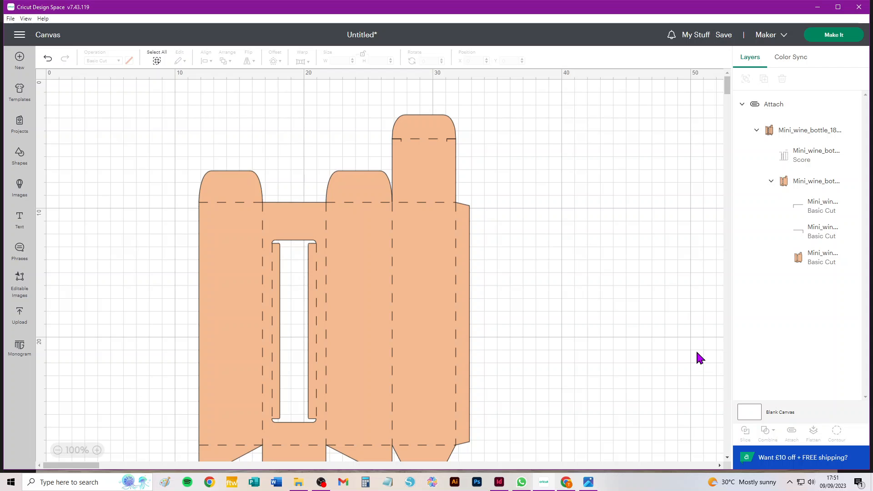
Step: Replace the one-piece box with the uploaded Mini_Wine_Bottle_187ml_Box_2pce design and place it at about X 8, Y 0.7 cm
key("ctrl+a")
key("Delete")
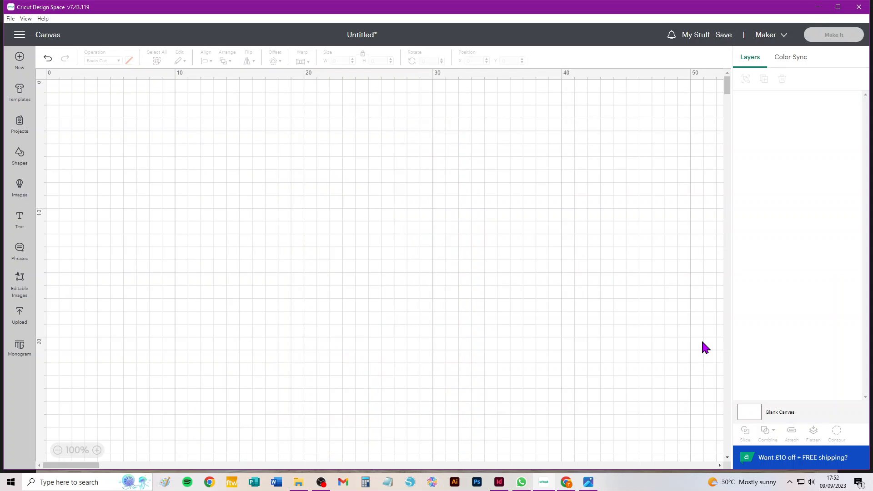
left_click(22, 317)
left_click(120, 280)
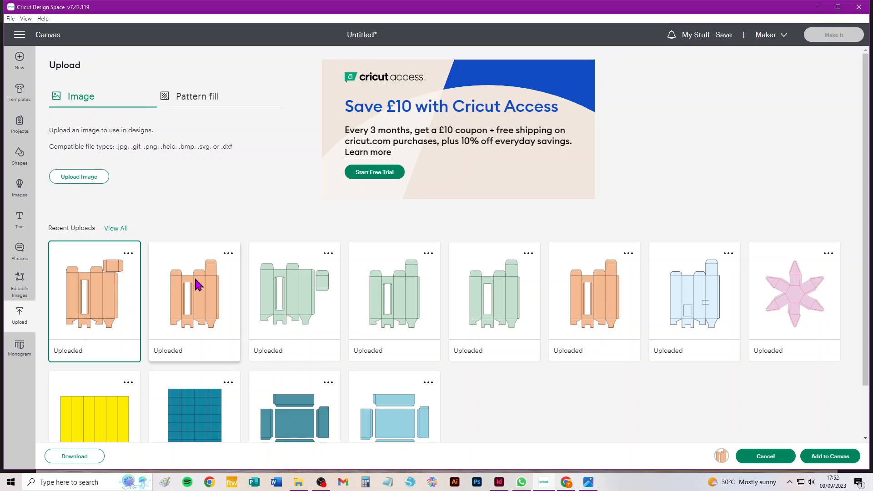
left_click(838, 464)
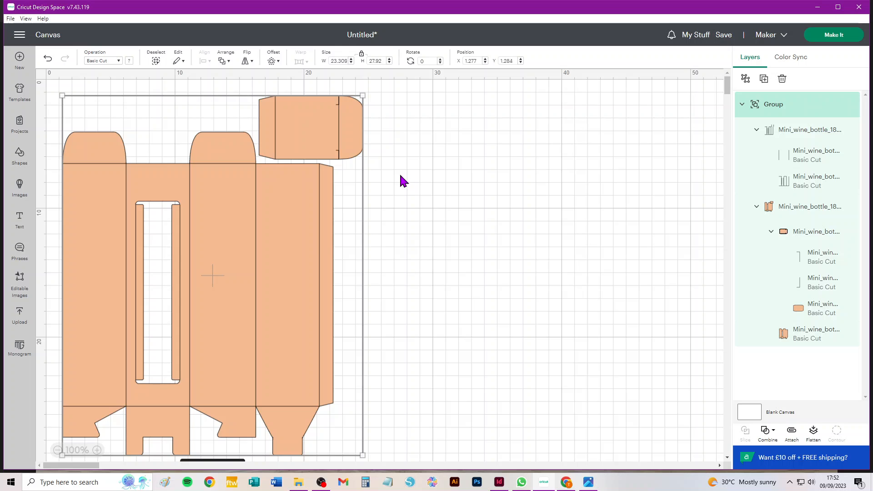
left_click_drag(289, 207, 422, 241)
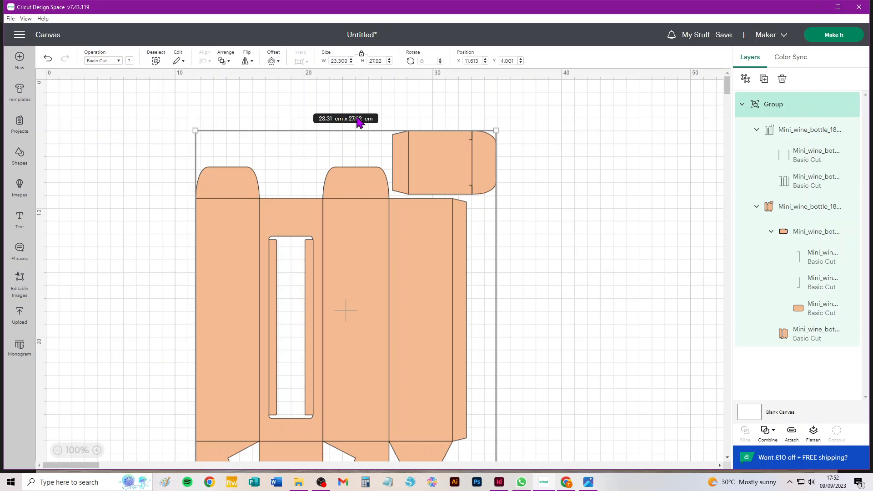
left_click_drag(434, 350, 383, 301)
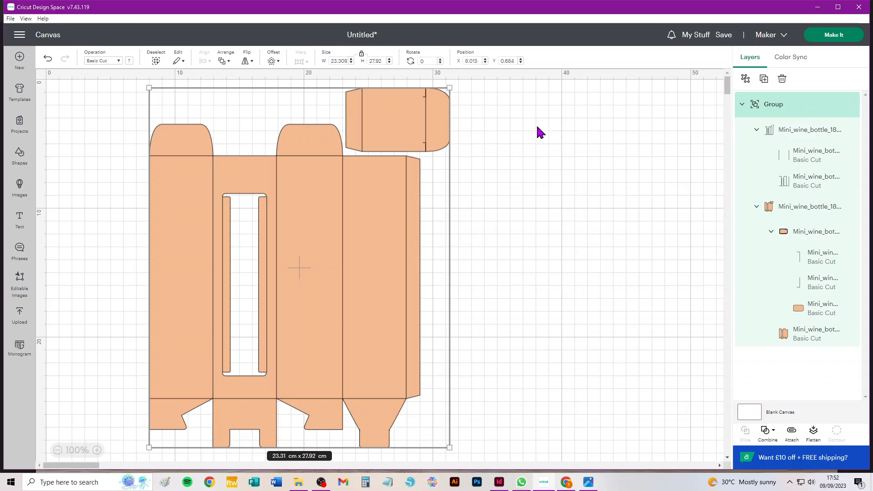
Step: Change the operation of the two-piece box's fold-line group from Basic Cut to Score
left_click(815, 132)
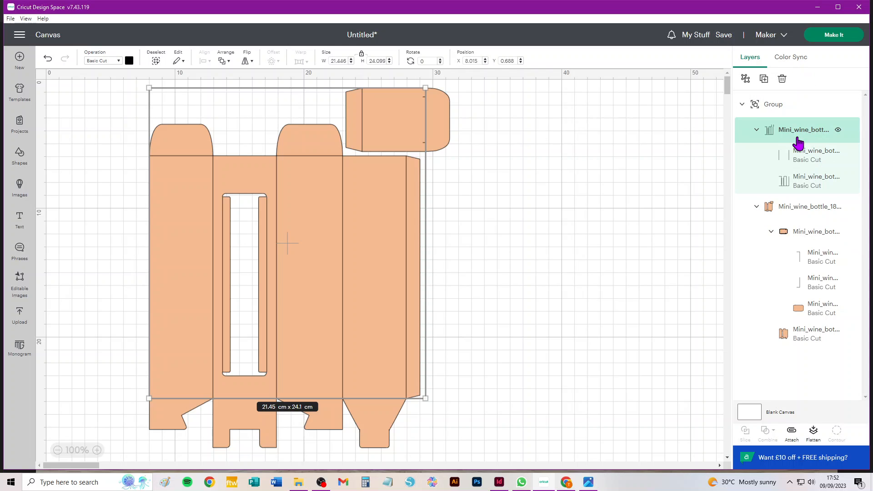
left_click(757, 132)
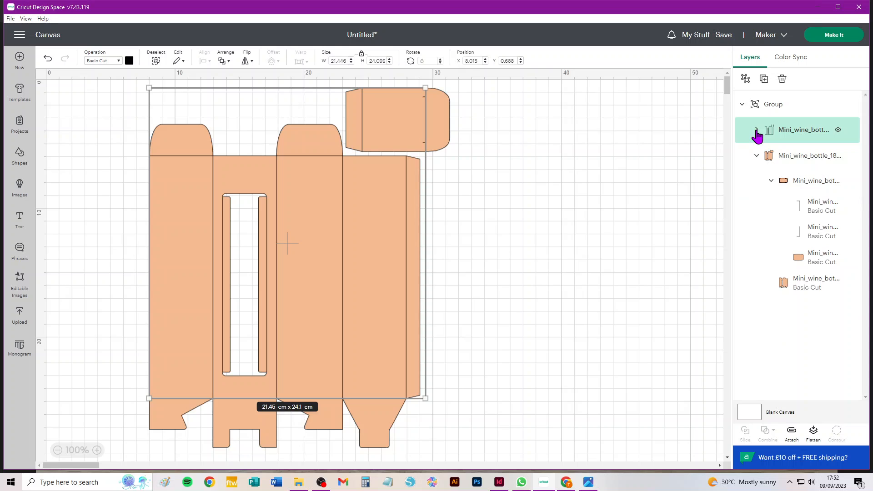
left_click(756, 132)
left_click(756, 131)
left_click(756, 132)
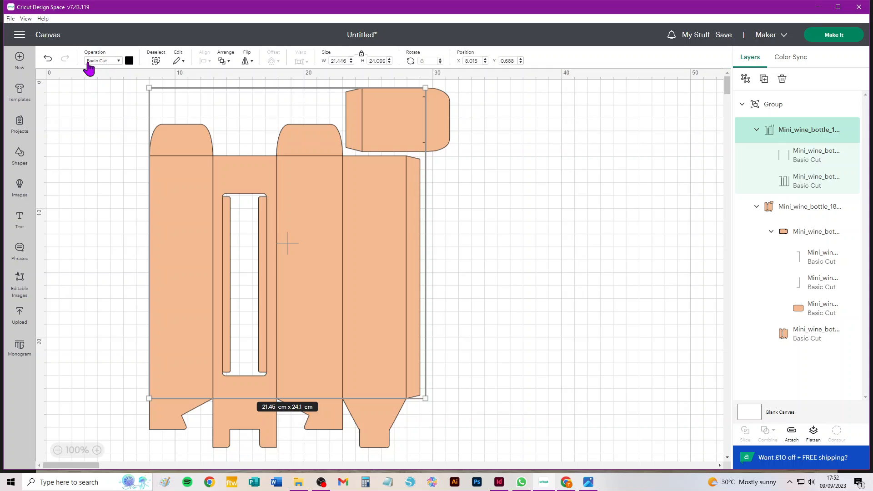
left_click(104, 61)
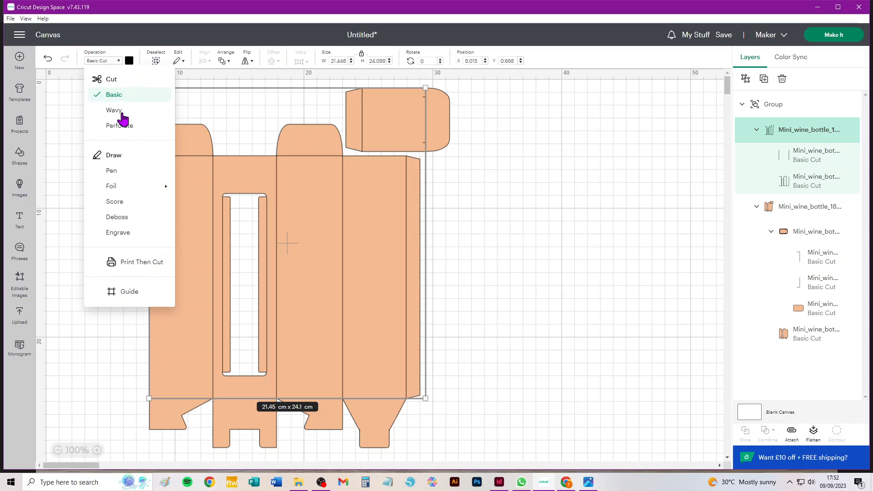
left_click(120, 201)
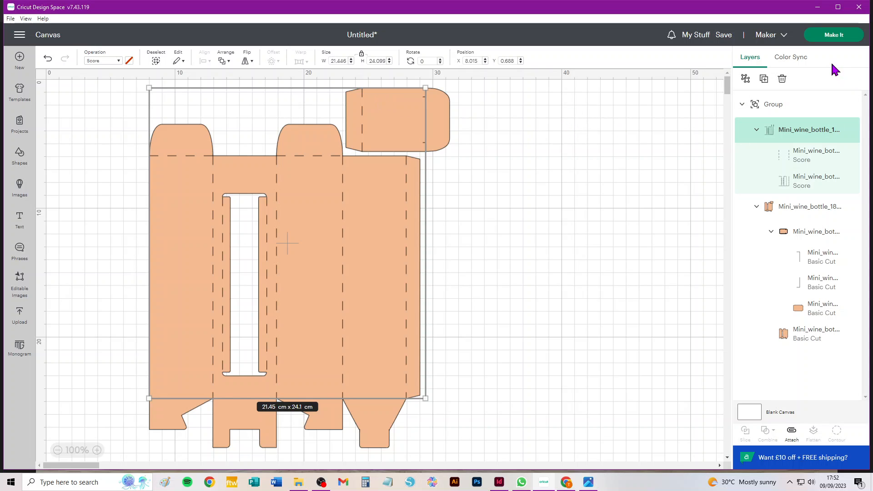
Step: Ungroup the score-line group and the group holding the main box and lid cut pieces
left_click(746, 80)
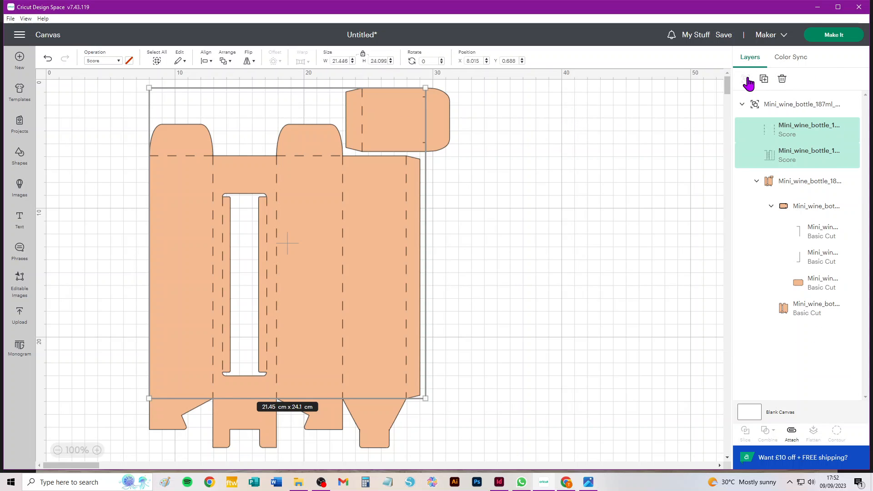
left_click(811, 184)
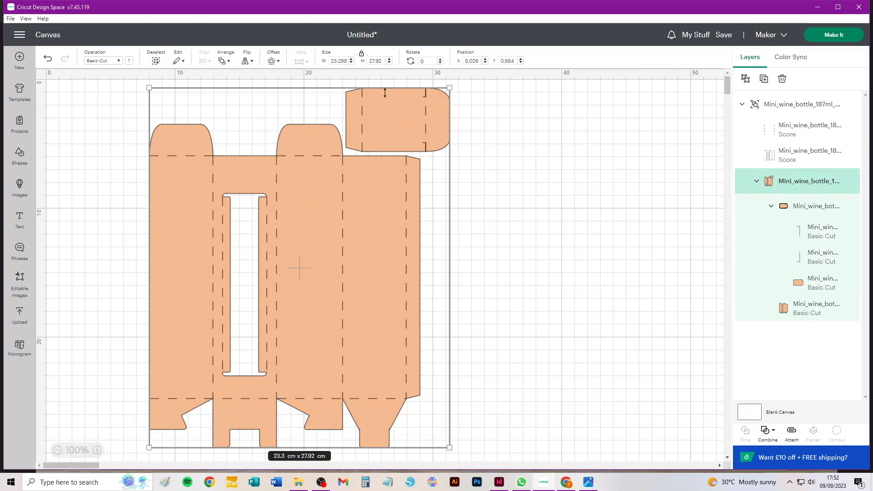
left_click(745, 81)
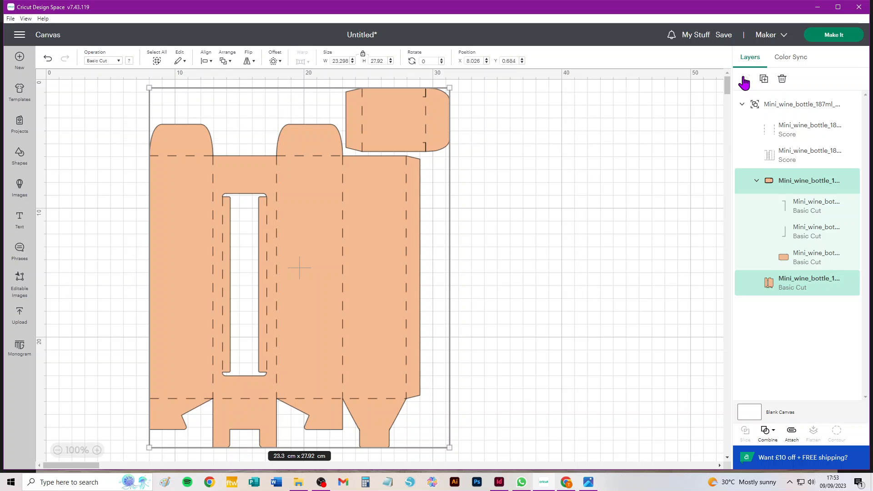
Step: Ungroup the outer group of the two-piece design so the score lines and cut pieces are separate layers
left_click(794, 108)
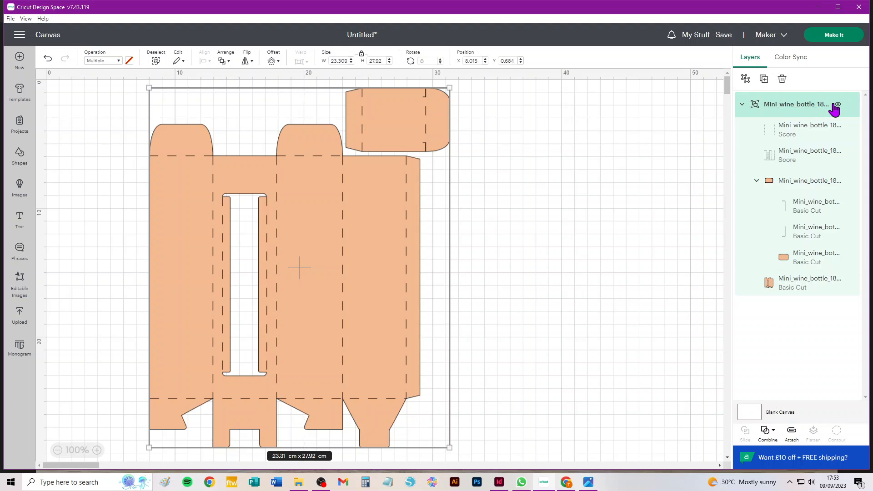
left_click(631, 144)
left_click(156, 63)
left_click_drag(96, 84, 598, 462)
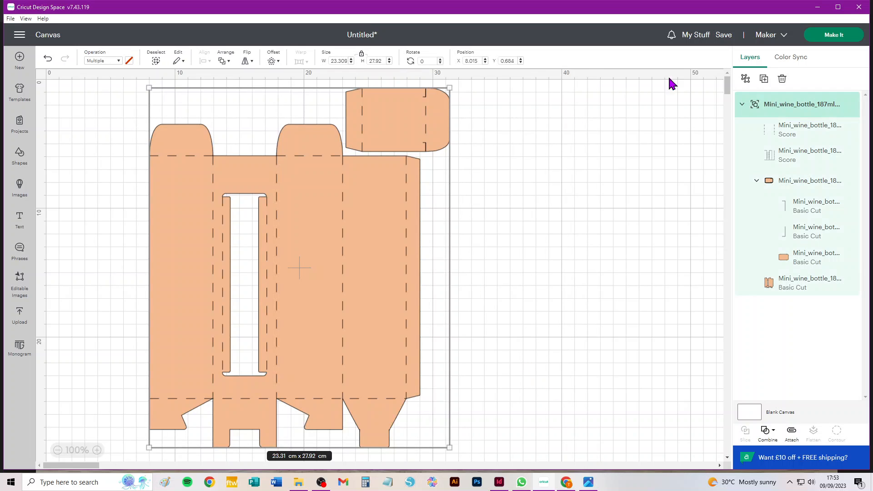
left_click(745, 82)
left_click(542, 138)
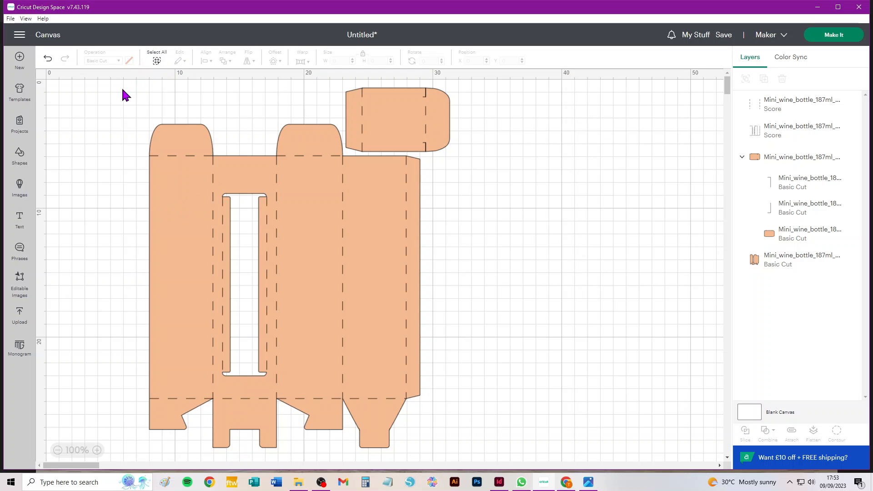
Step: Attach all score and cut layers of the two-piece wine box, main box and lid together, as one set
left_click_drag(184, 130, 648, 460)
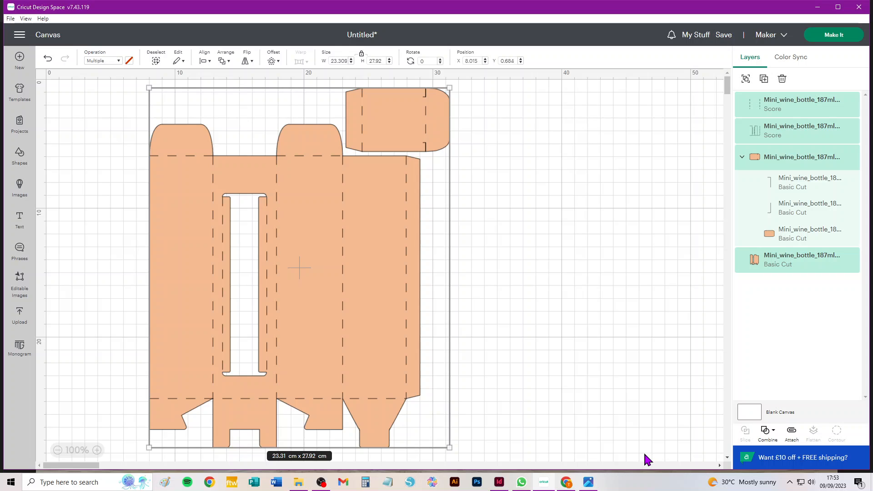
left_click(576, 390)
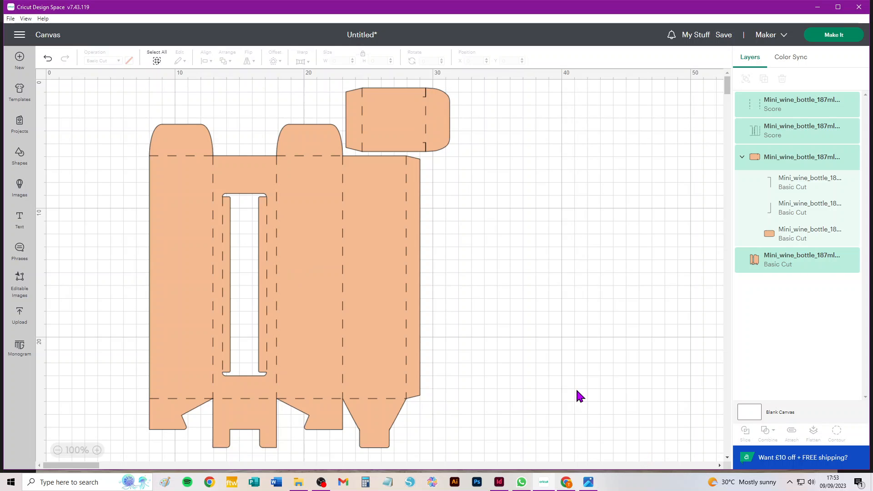
left_click(356, 347)
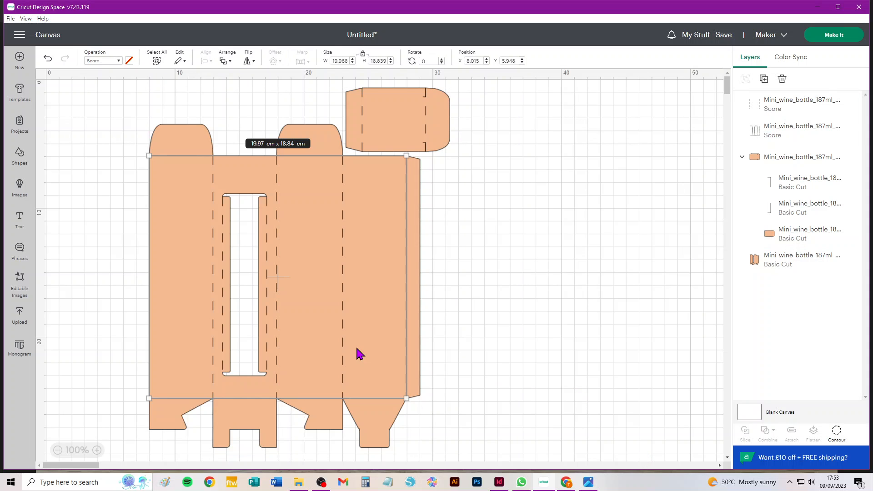
left_click(418, 331)
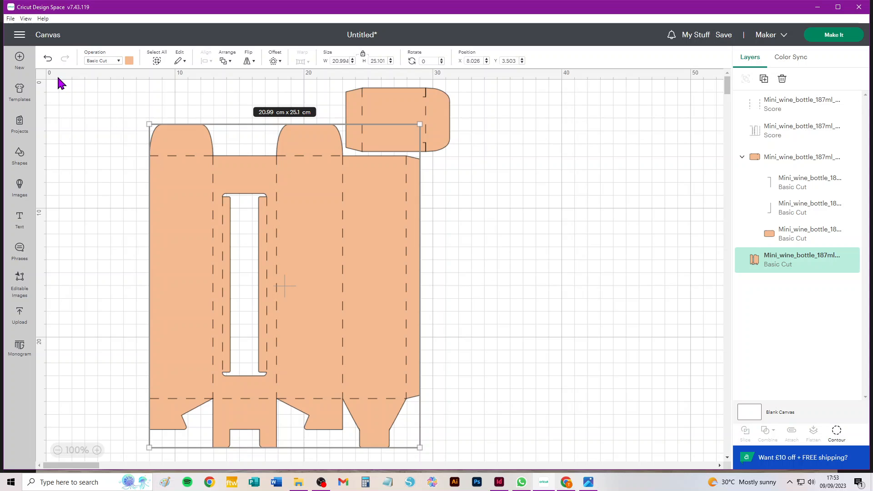
left_click_drag(82, 90, 570, 427)
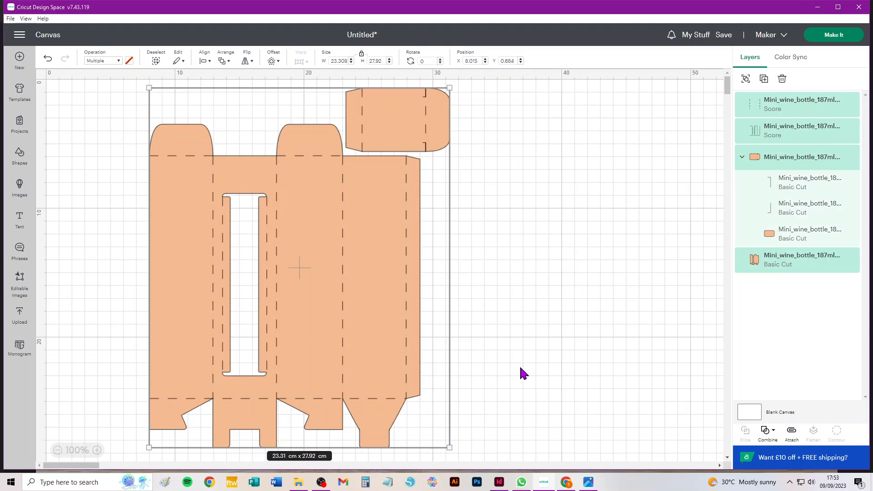
left_click(792, 432)
Step: Preview the attached two-piece box on the mat with a material size of 30.5 cm x 30.5 cm, and return to the canvas
left_click(863, 35)
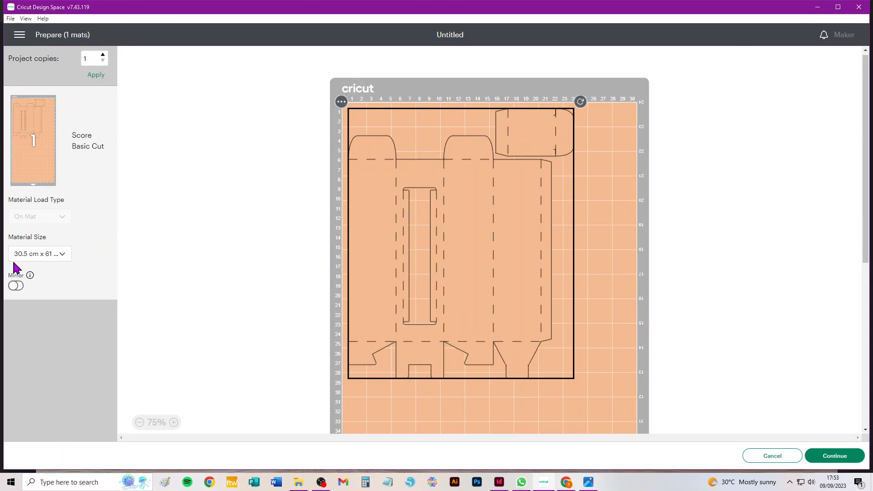
left_click(40, 255)
left_click(73, 296)
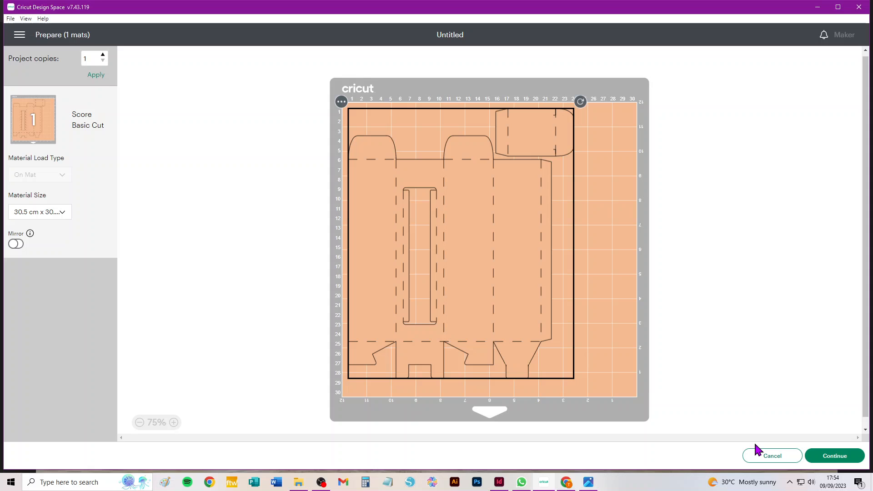
left_click(772, 456)
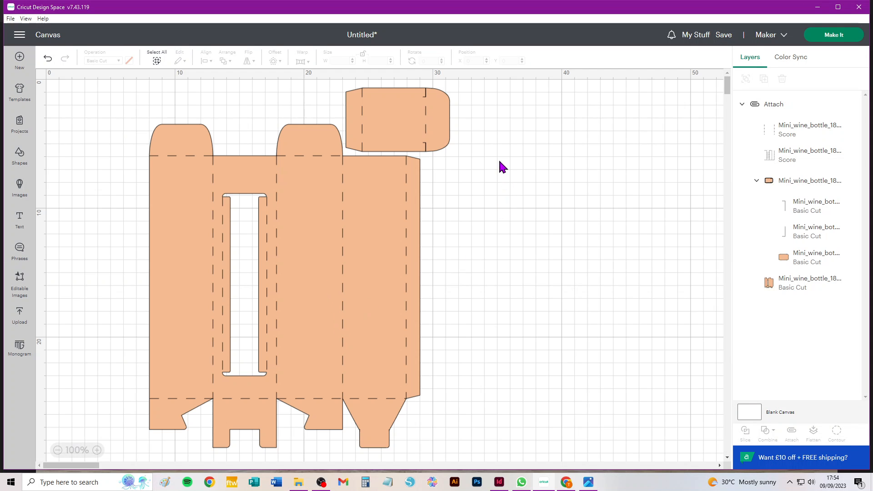
Step: Detach the combined set and attach only the main box's score lines to its cut piece
left_click(391, 187)
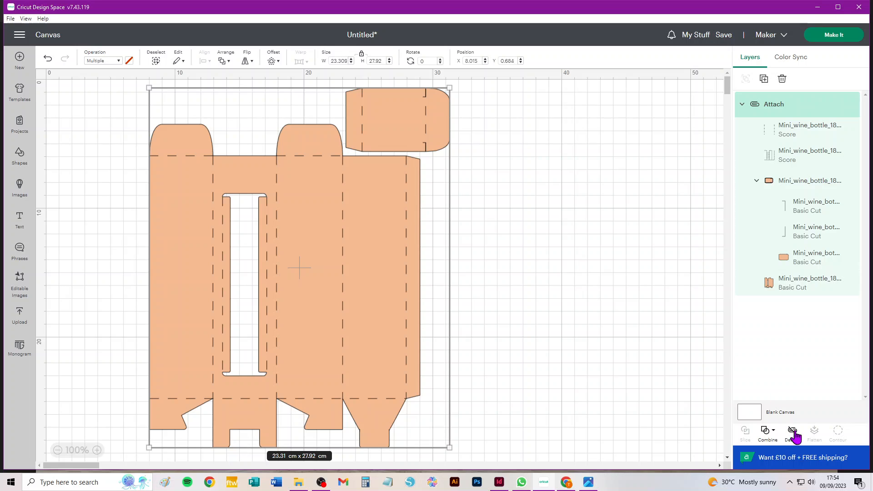
left_click(792, 432)
left_click(620, 302)
left_click_drag(59, 126, 427, 448)
left_click(791, 432)
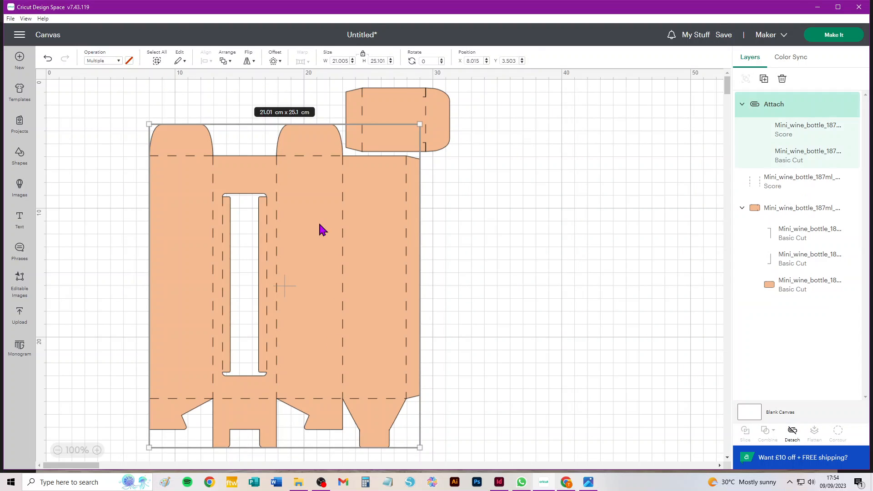
Step: Move the main box clear of the lid and attach the lid's score lines to its cut pieces
left_click_drag(355, 207, 634, 255)
left_click_drag(475, 216, 234, 70)
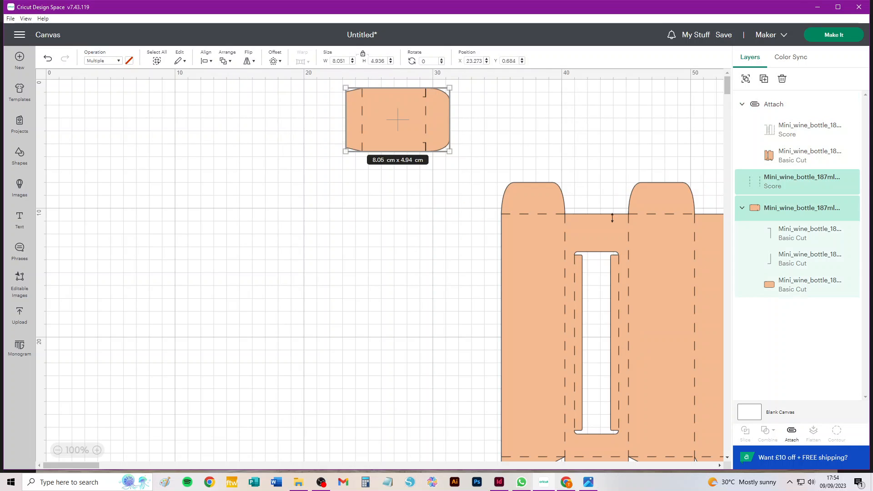
left_click(792, 432)
Step: Preview the separately attached box and lid on the mat, checking the material sizes and trying a different lid position
left_click(830, 34)
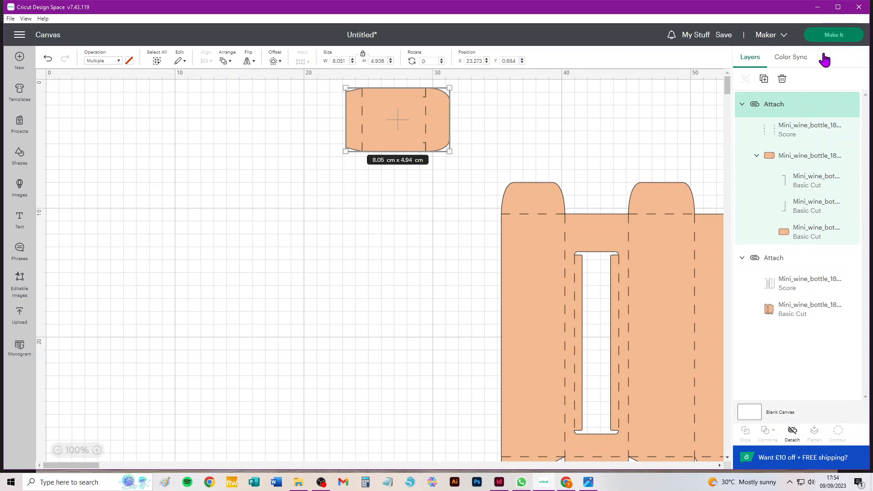
left_click(51, 258)
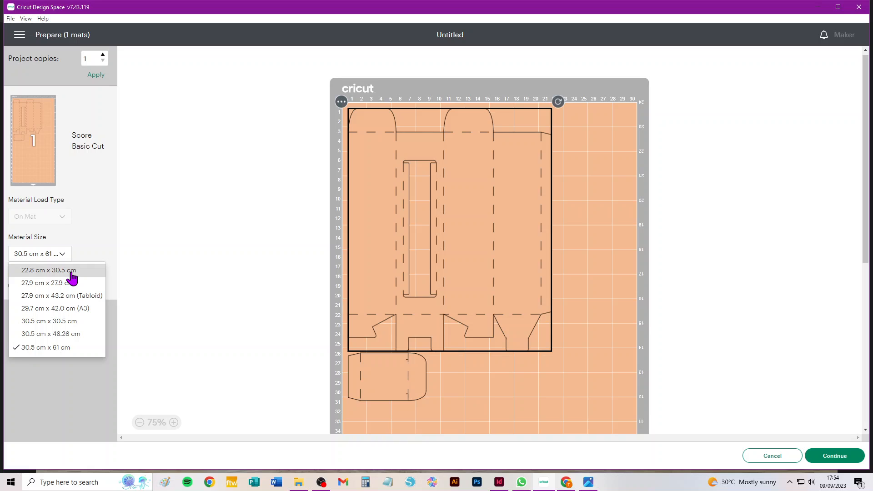
left_click_drag(71, 270, 75, 246)
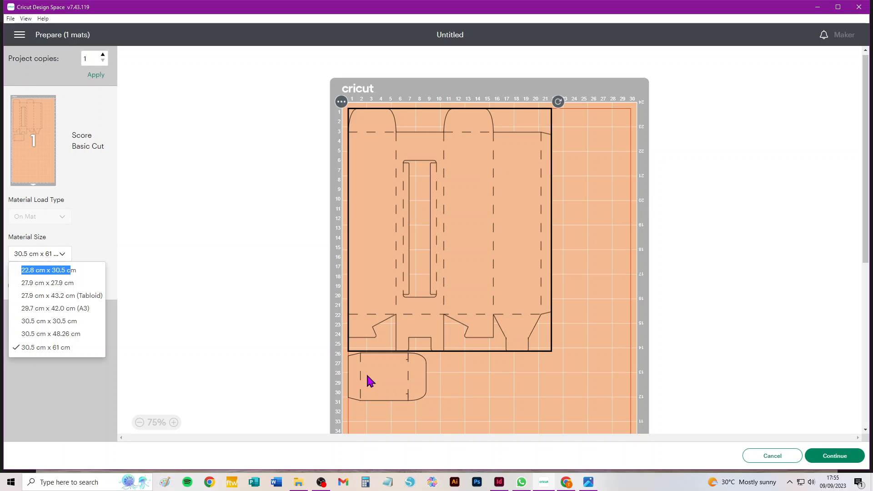
left_click_drag(366, 381, 402, 380)
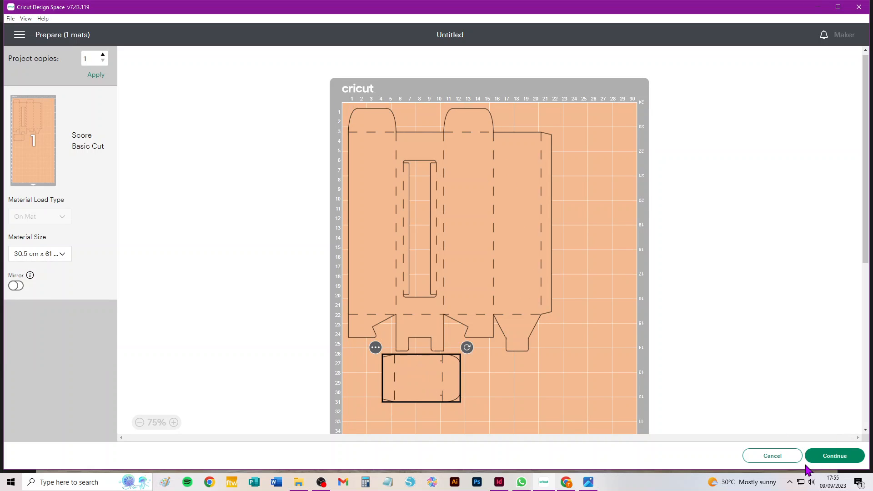
left_click(773, 457)
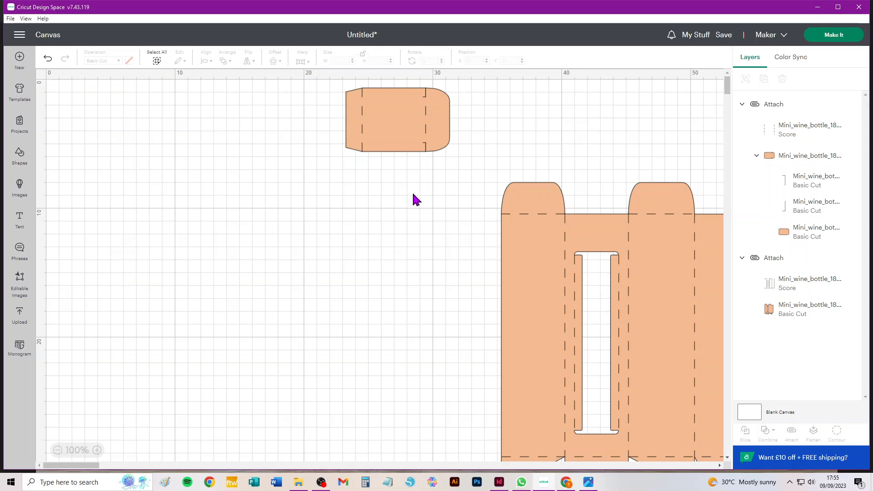
Step: Replace the two-piece wine box with the uploaded green one-piece Prosecco mini bottle box that has fold lines on its attached lid
mouse_move(272, 108)
left_mouse_down()
mouse_move(615, 426)
mouse_move(628, 426)
left_mouse_up()
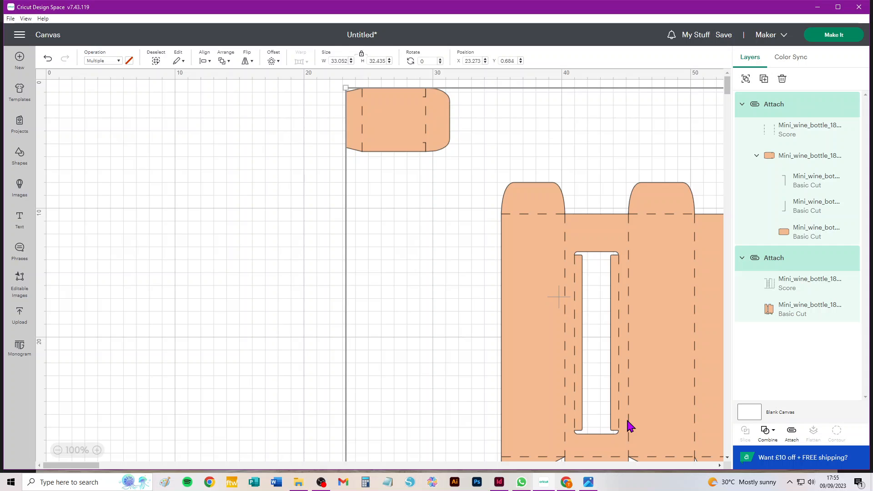
key("Delete")
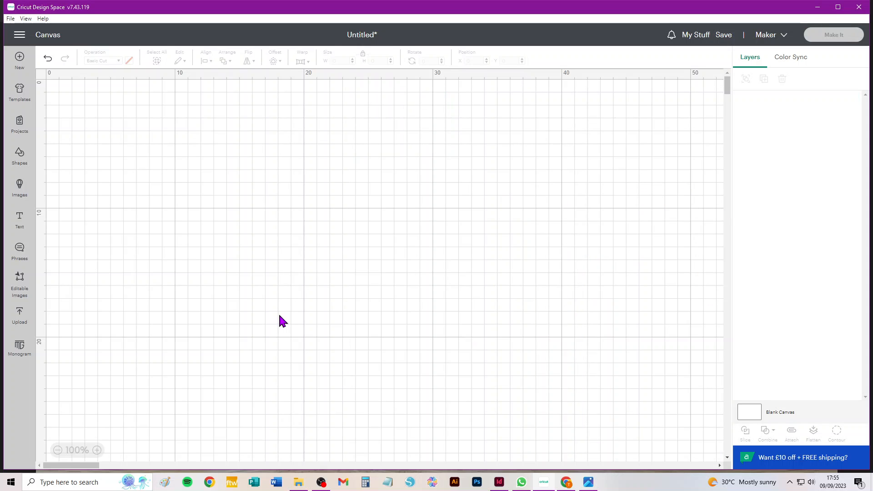
left_click(20, 314)
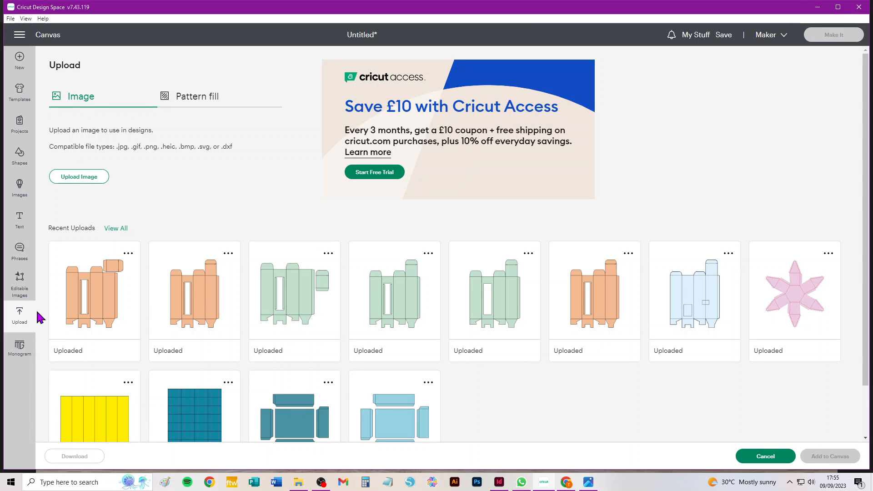
left_click(417, 304)
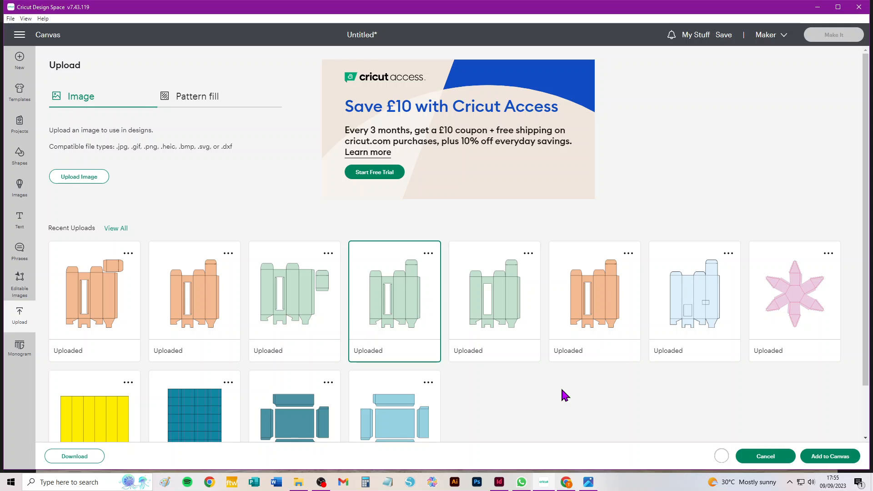
left_click(837, 456)
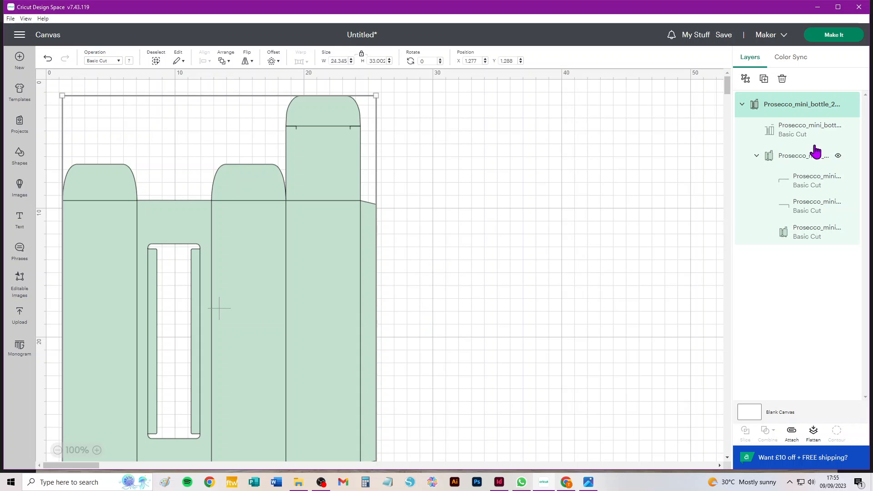
Step: Change the operation of the one-piece Prosecco box's fold-line layer from Basic Cut to Score
left_click(791, 137)
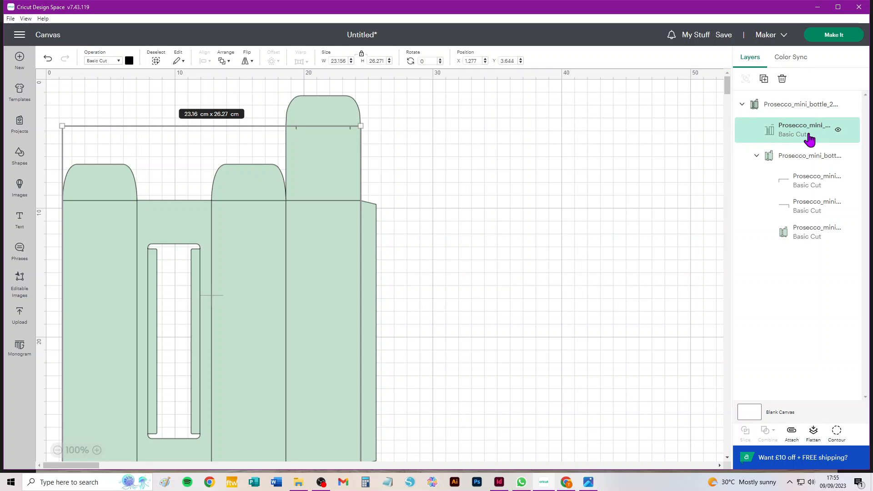
left_click(98, 60)
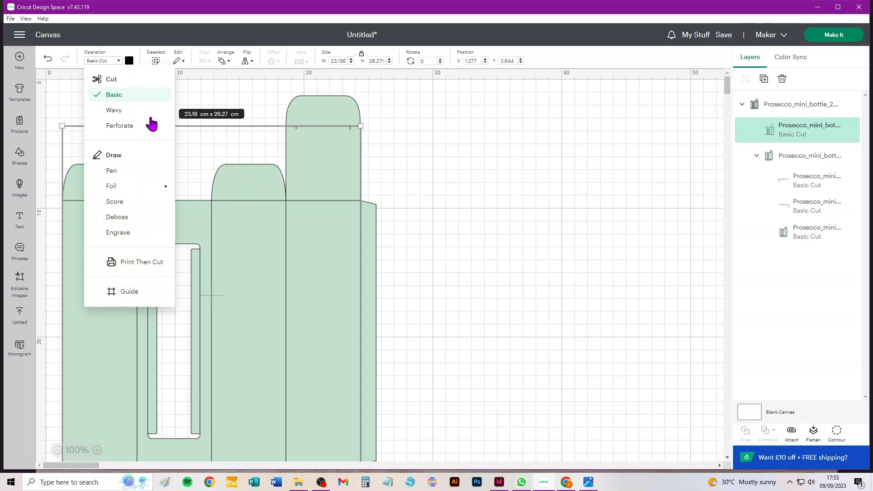
left_click(115, 202)
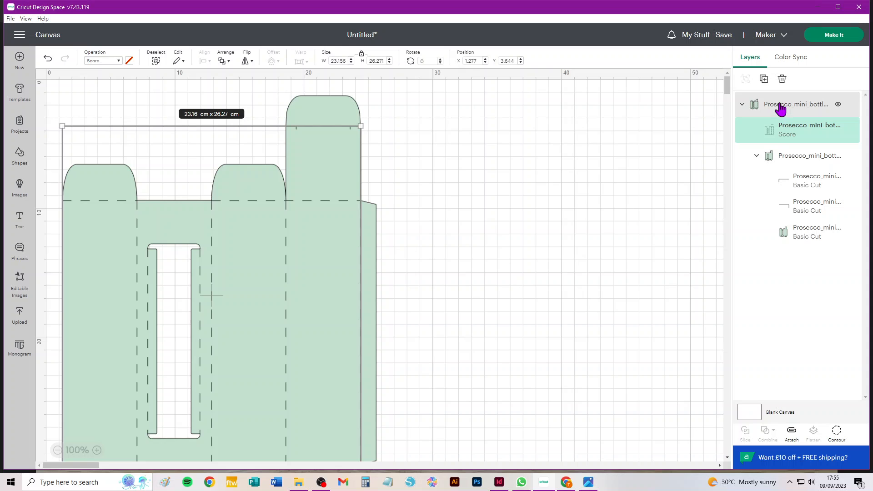
Step: Attach all layers of the one-piece Prosecco box and move it to about X 11.5, Y 6.2 cm
left_click(587, 163)
left_click(156, 61)
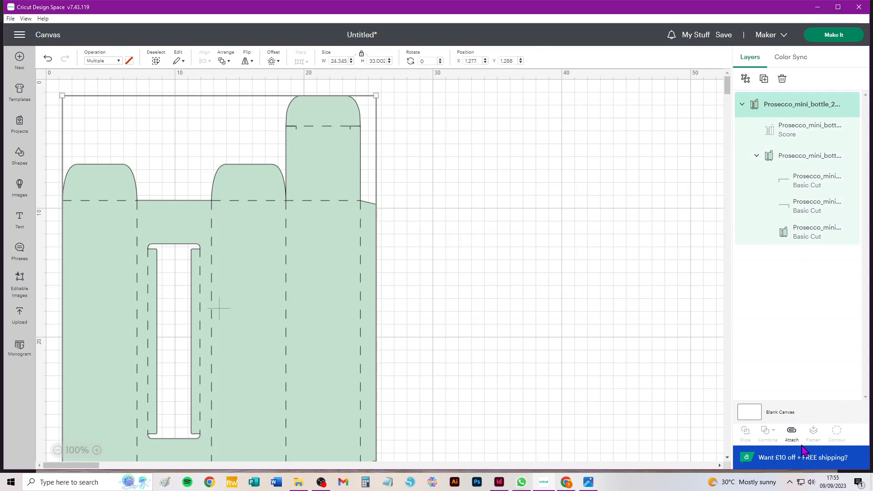
left_click(792, 431)
left_click_drag(324, 258, 456, 321)
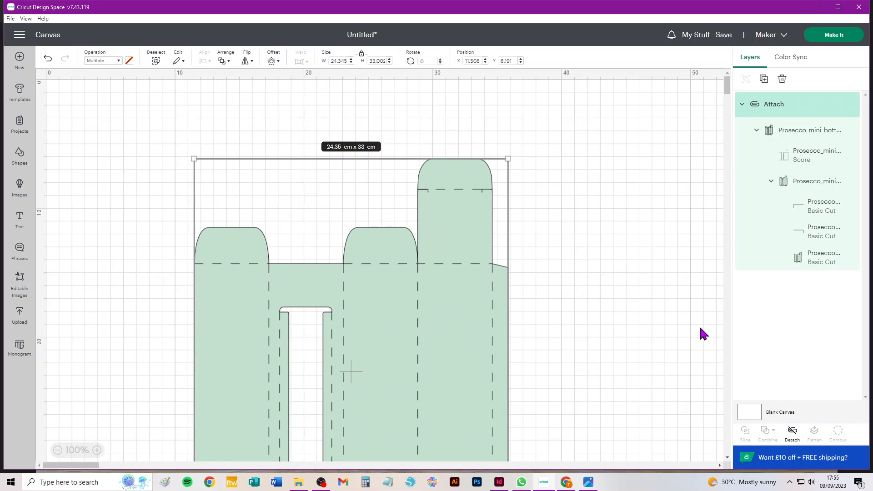
Step: Preview the Prosecco box on the mat at 27.9 cm x 43.2 cm (Tabloid) and 29.7 cm x 42.0 cm (A3), and return to the canvas
left_click(835, 35)
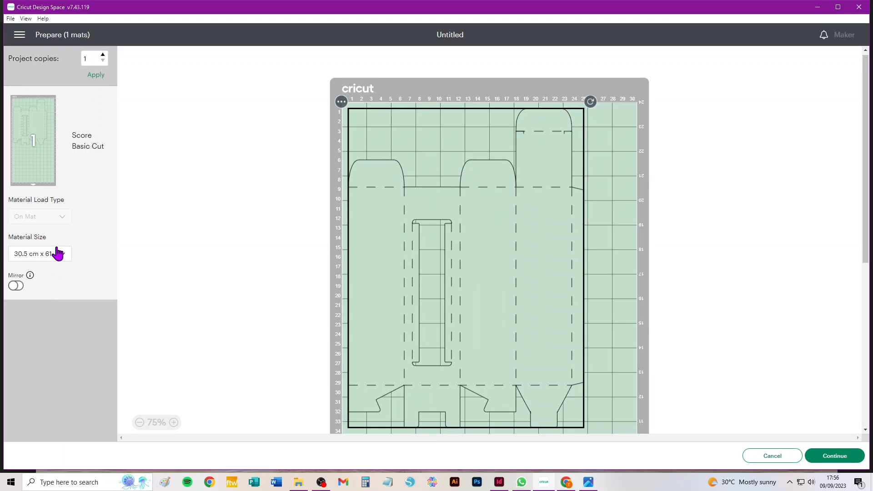
left_click(57, 253)
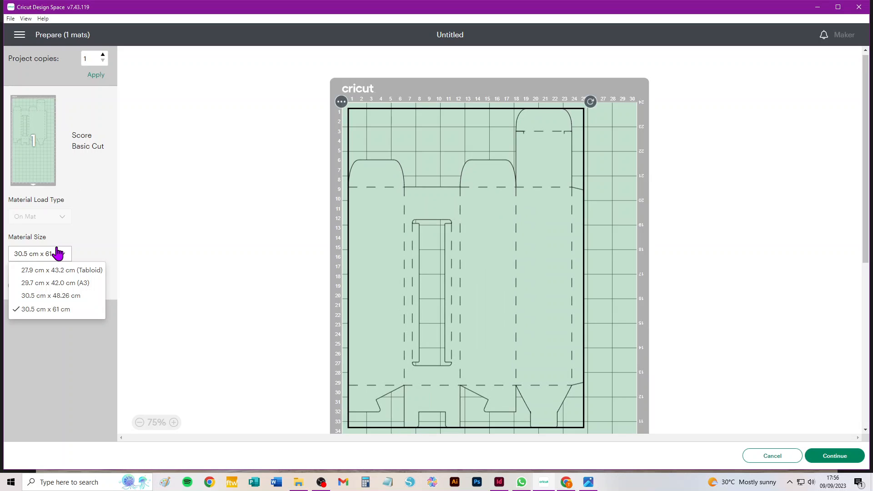
left_click(65, 272)
left_click(55, 258)
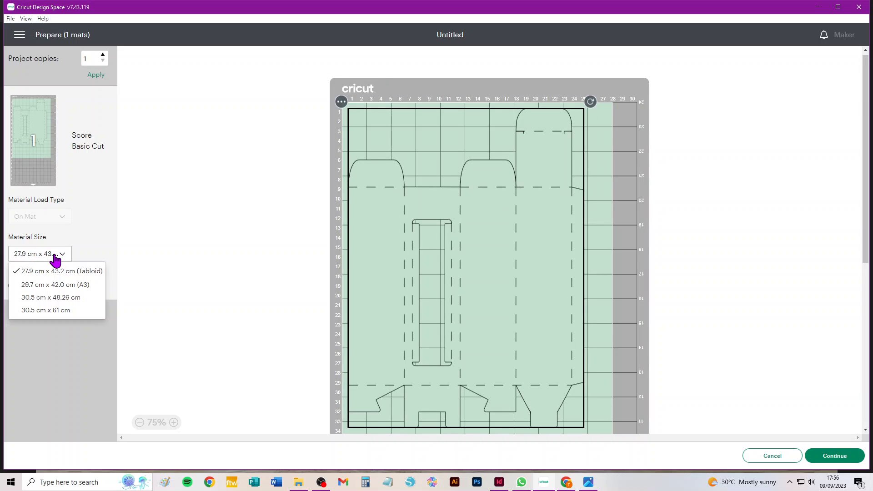
left_click(59, 284)
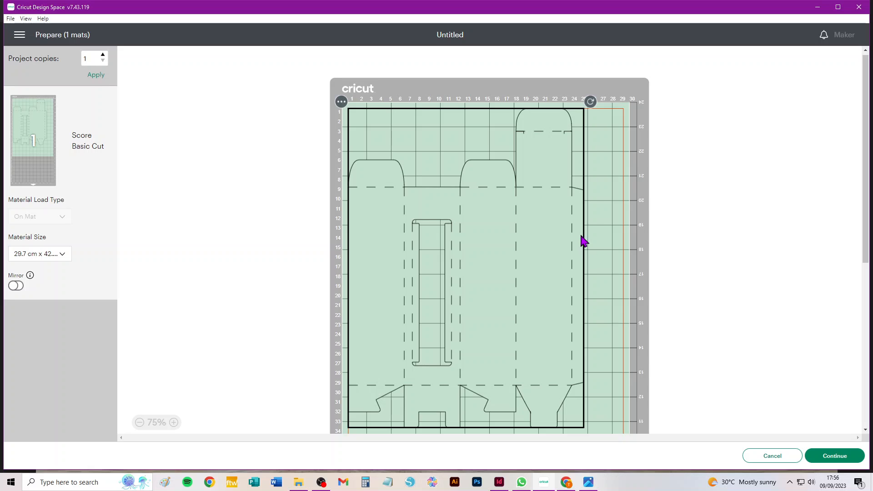
left_click(774, 456)
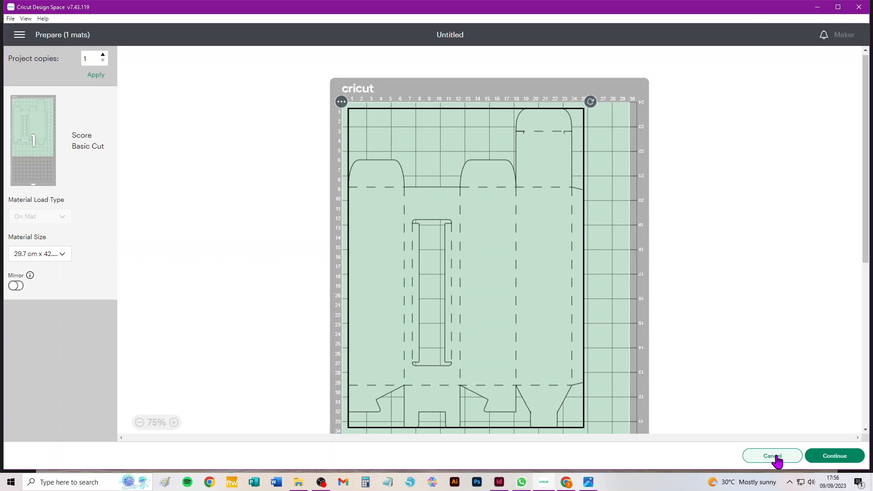
Step: Replace the one-piece Prosecco box with the uploaded green two-piece version that has a separate lid
key("ctrl+a")
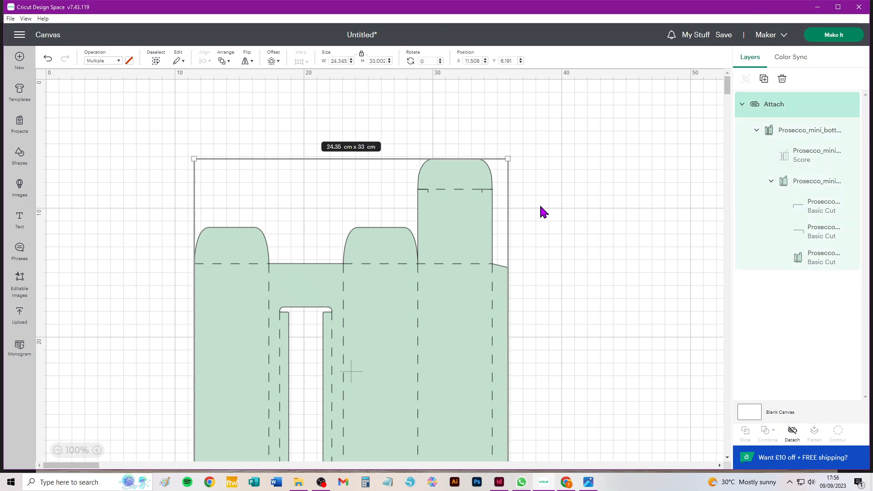
key("Delete")
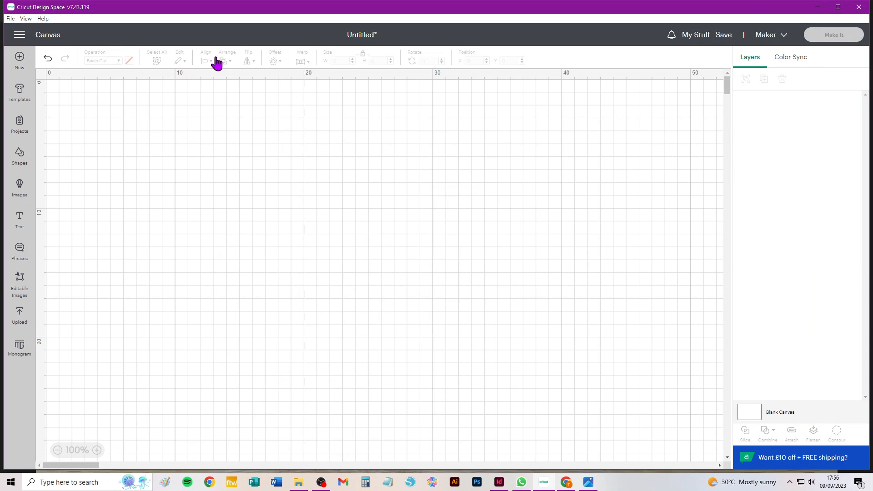
left_click(19, 314)
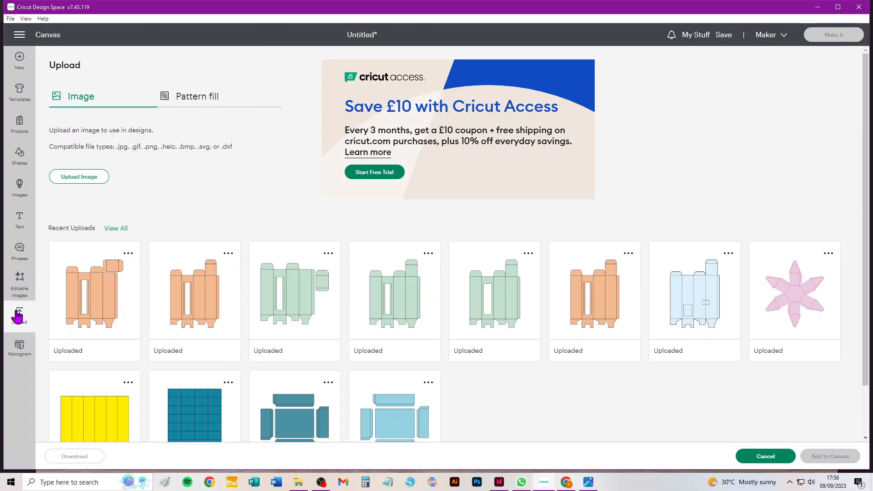
left_click(296, 296)
left_click(839, 460)
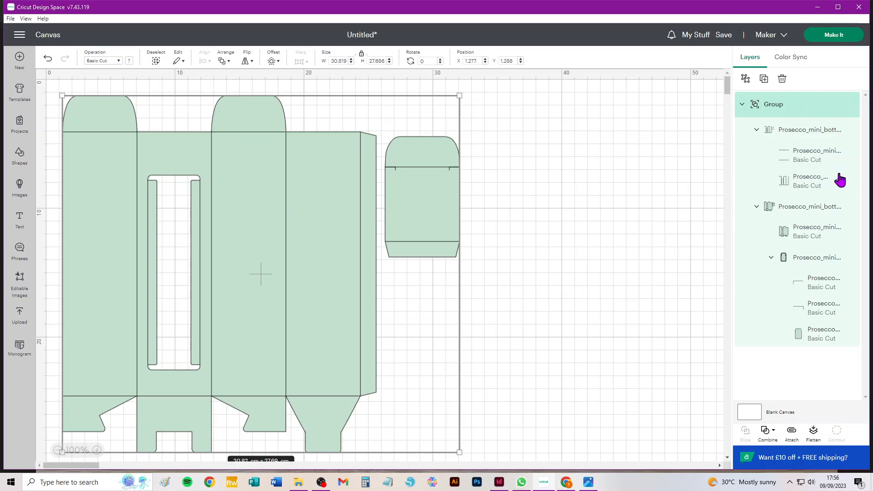
Step: Change the operation of the two-piece Prosecco box's fold-line subgroup, covering body and lid, from Basic Cut to Score
left_click(793, 137)
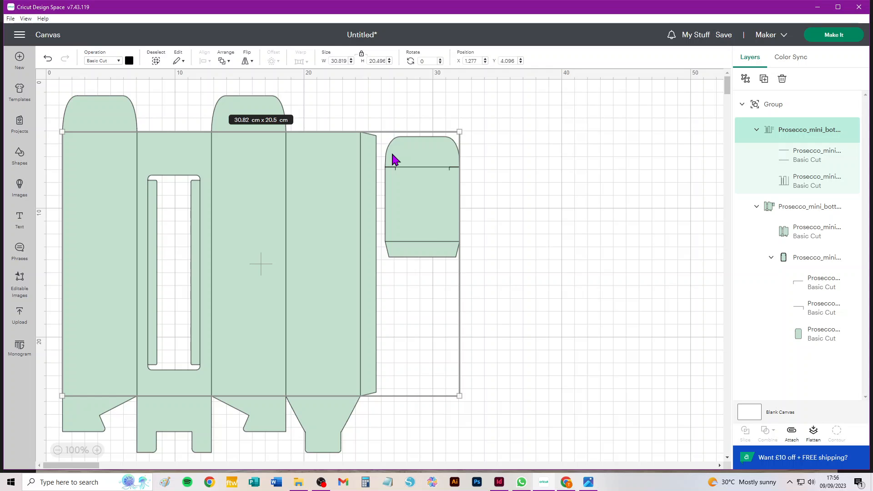
left_click(96, 63)
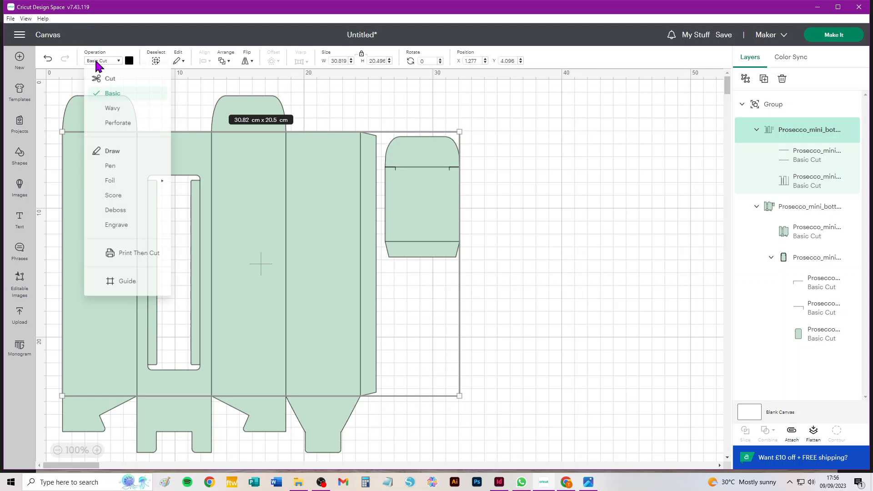
left_click(114, 202)
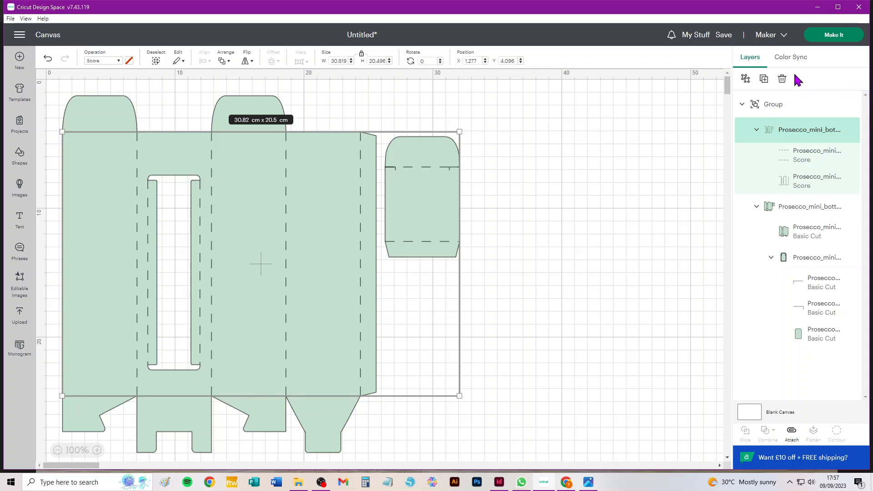
Step: Ungroup the fold-line subgroup, the cut-shape subgroup and the outer group of the two-piece Prosecco box to separate body and lid layers
left_click(745, 79)
left_click(606, 173)
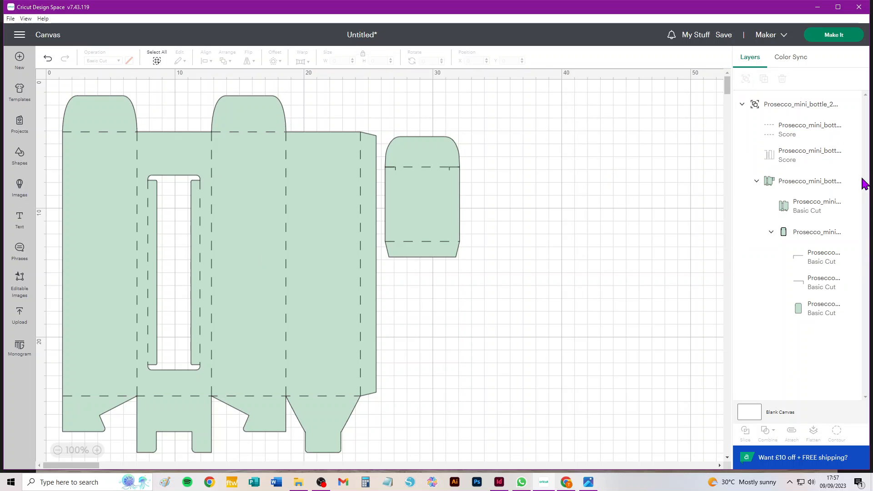
left_click(802, 182)
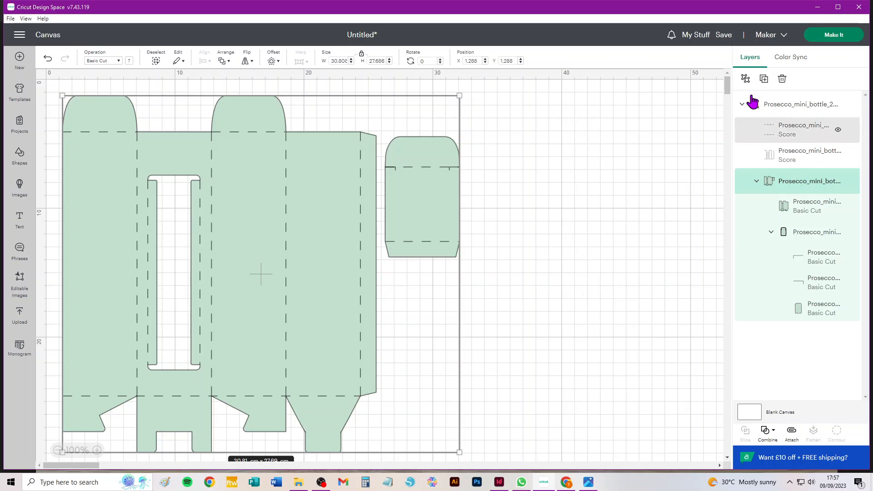
left_click(746, 80)
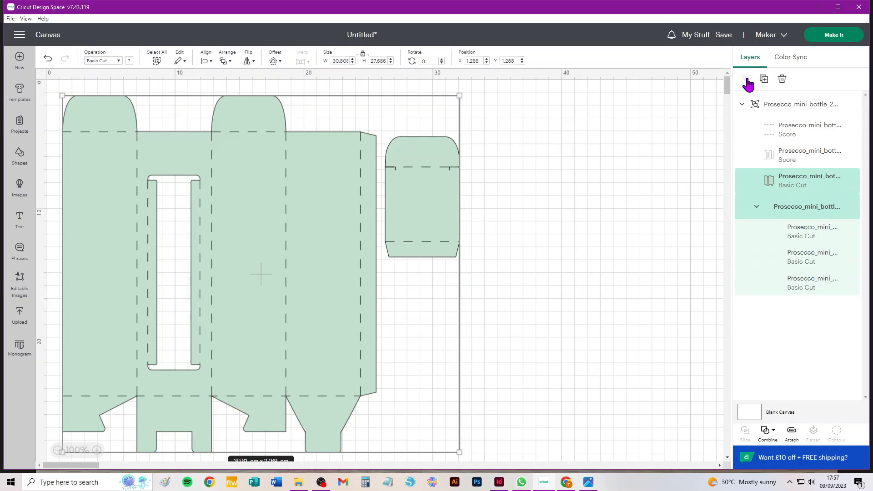
left_click(789, 105)
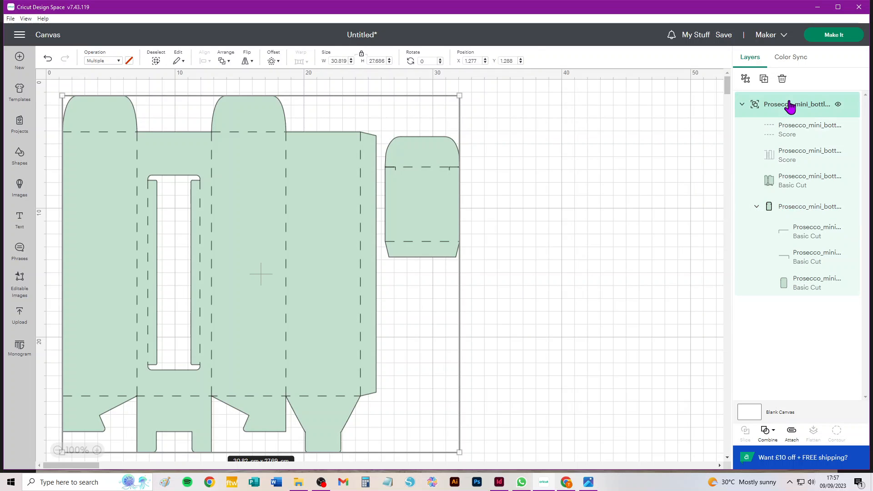
left_click(746, 79)
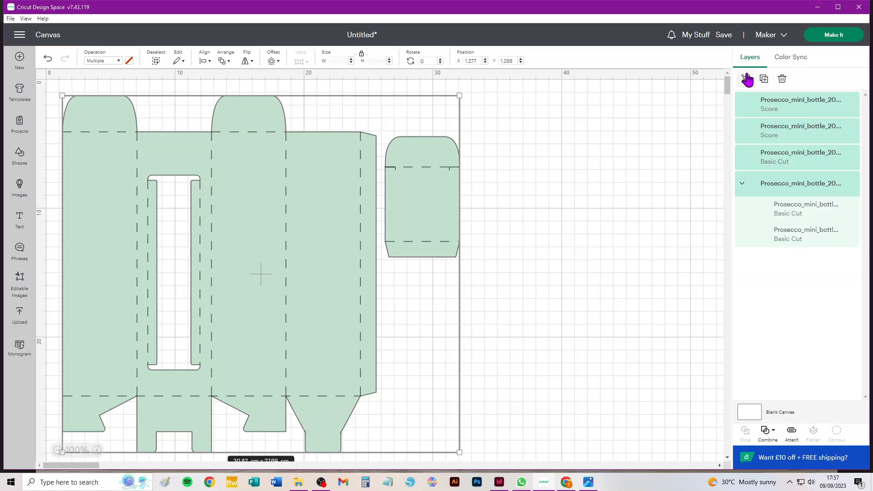
left_click(614, 148)
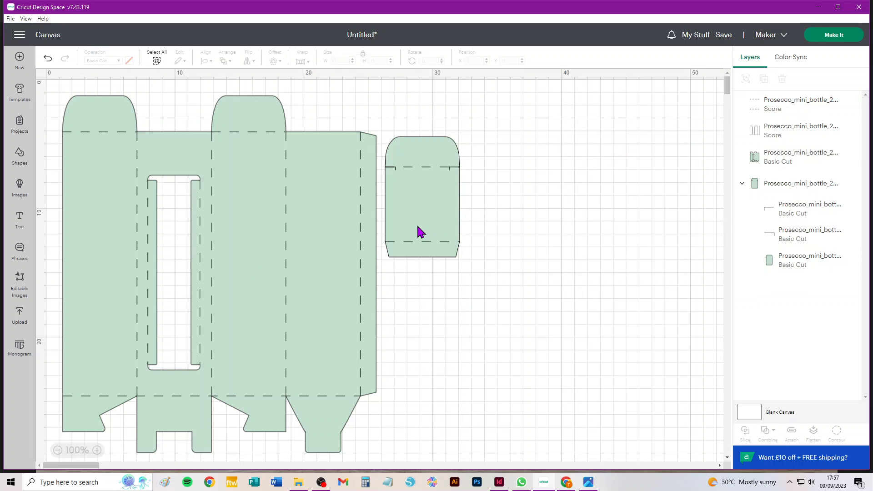
Step: Attach the lid's score lines to its cut layers and move the lid away from the body to about X 40 cm
left_click_drag(421, 232, 587, 244)
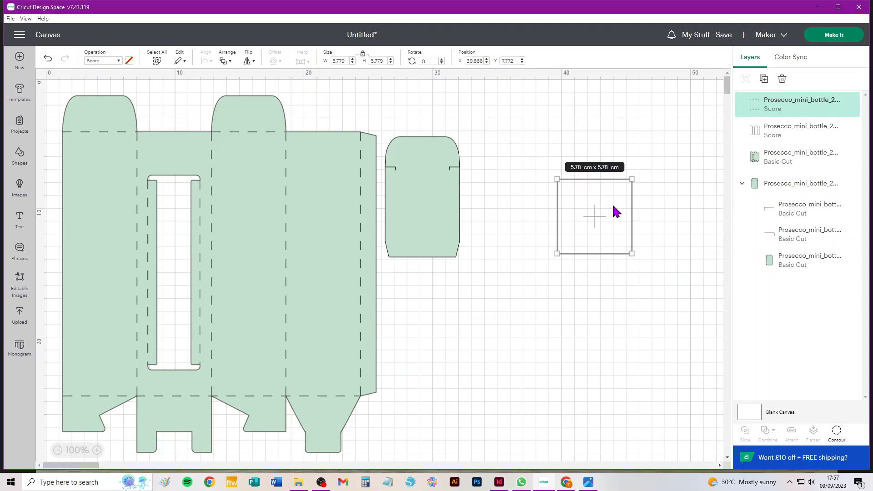
key("ctrl+z")
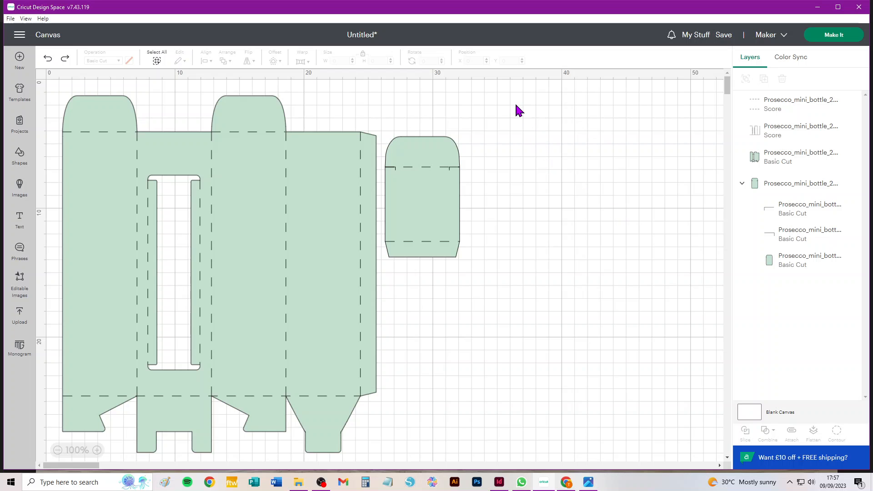
left_click_drag(515, 102, 385, 290)
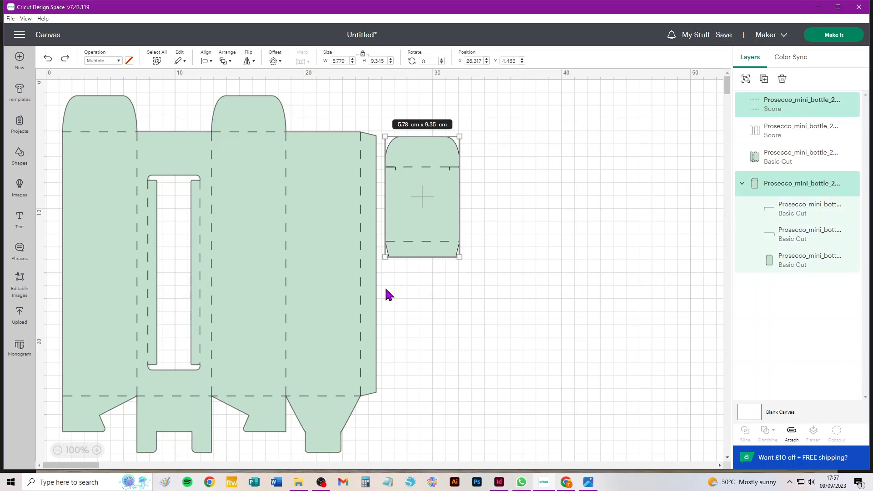
left_click(792, 432)
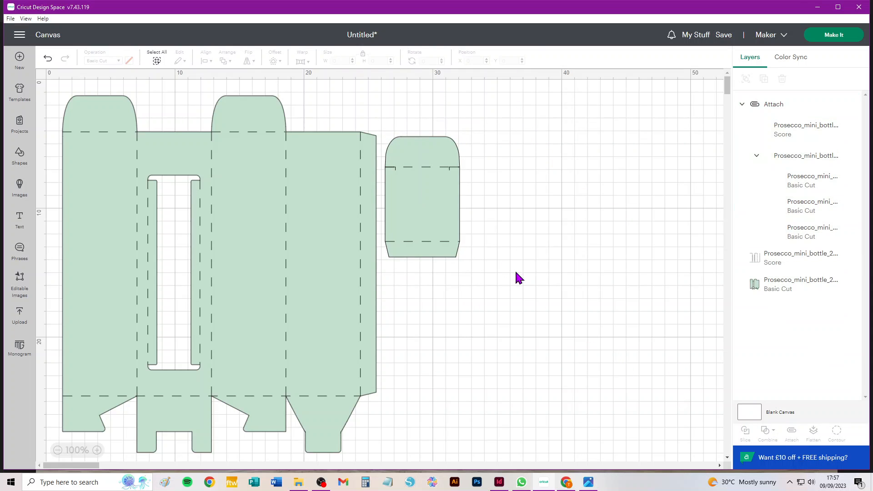
left_click_drag(433, 210, 575, 224)
Step: Attach the box body's score and cut layers and move the body to about X 9.2, Y 1.8 cm
mouse_move(421, 96)
left_mouse_down()
mouse_move(270, 258)
mouse_move(208, 387)
mouse_move(55, 450)
left_mouse_up()
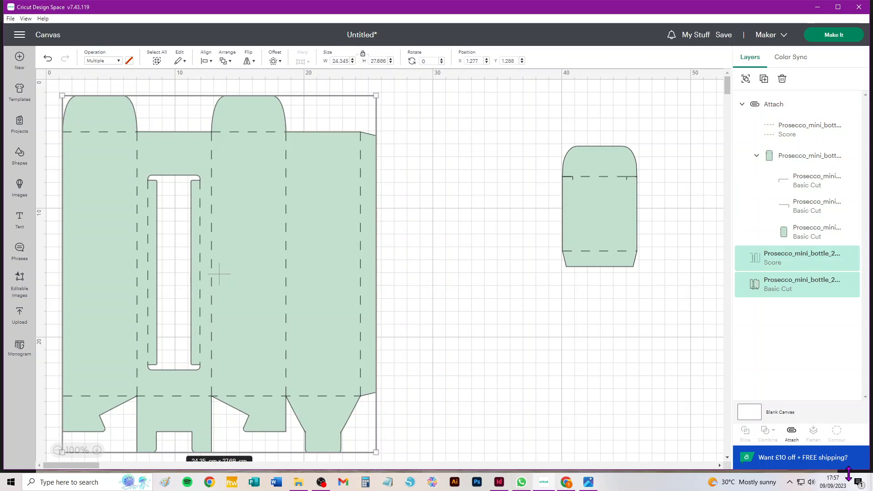
left_click(792, 432)
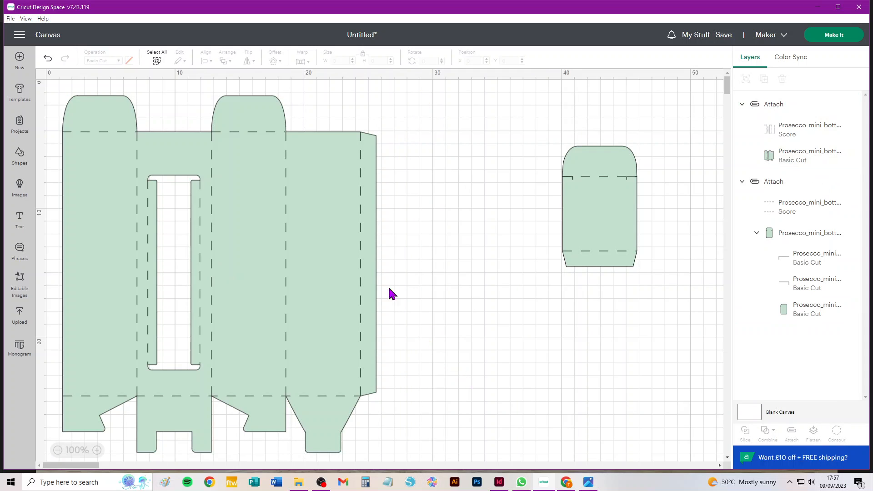
left_click(329, 234)
left_click_drag(320, 182, 421, 183)
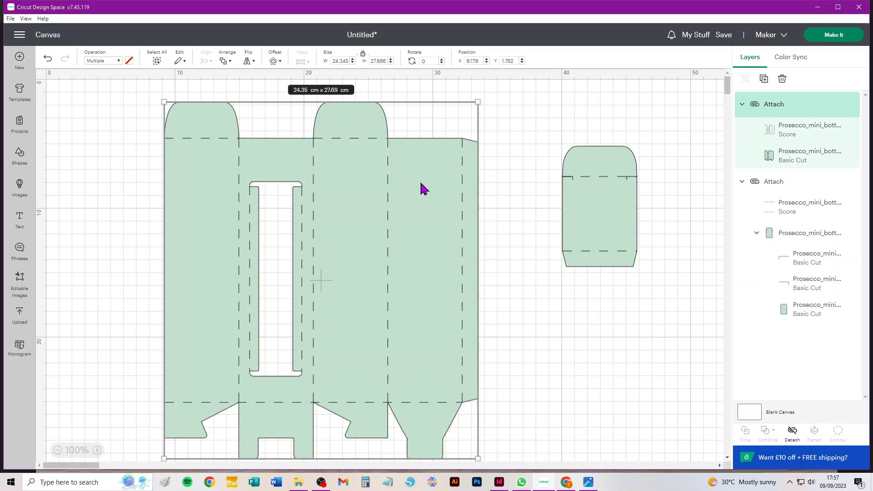
Step: Preview the two-piece Prosecco box on the mat with the material size set to 30.5 cm x 30.5 cm
left_click(834, 35)
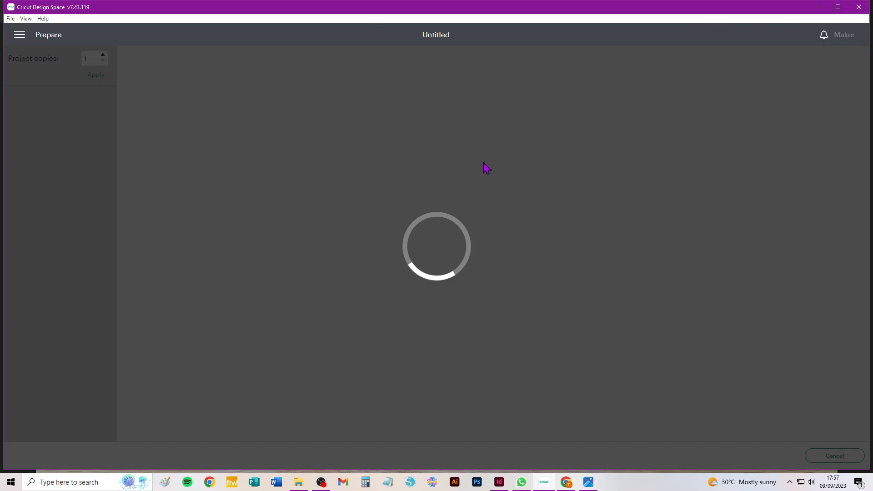
left_click(60, 255)
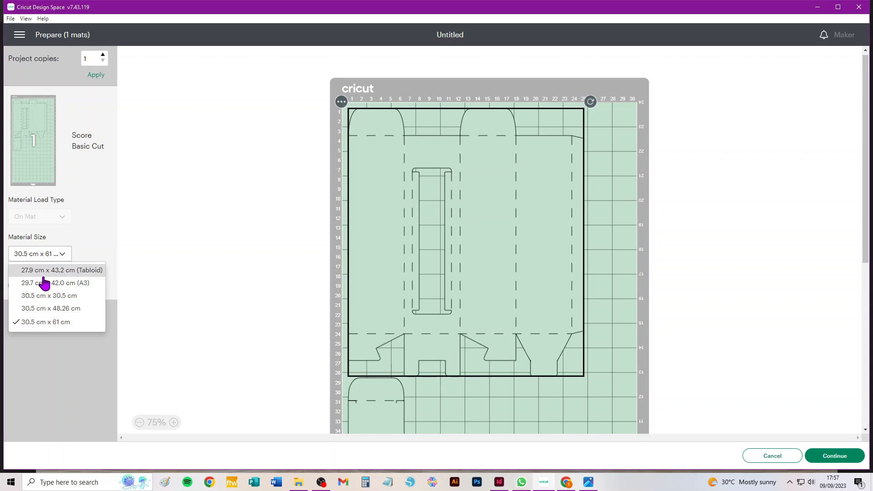
left_click(36, 297)
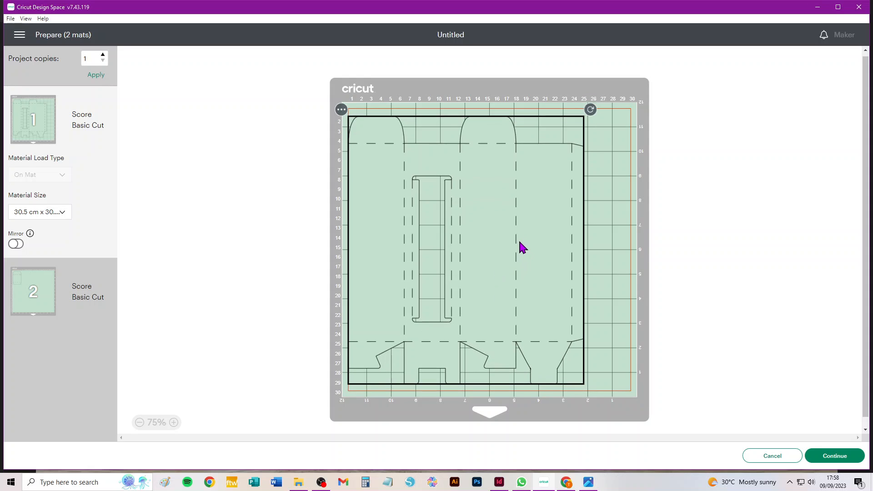
Step: Search Google in Chrome for "how wide is us letter size", and return to the Cricut Design Space canvas
left_click(210, 483)
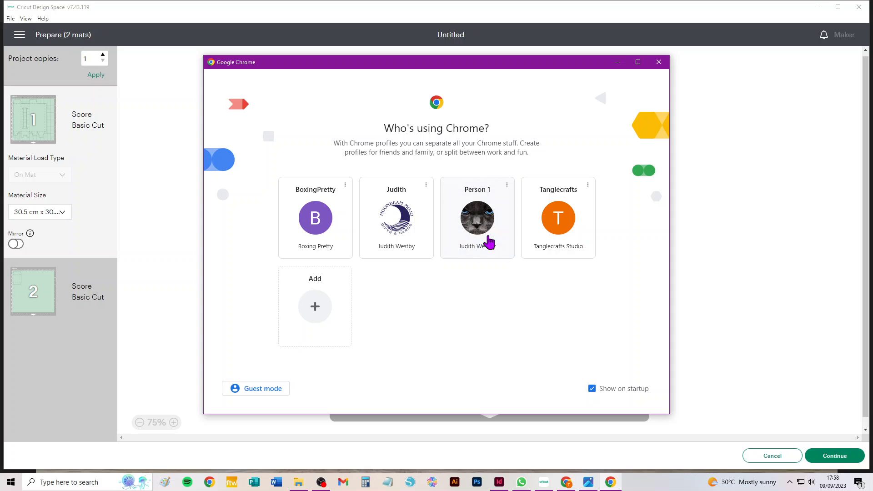
left_click(488, 235)
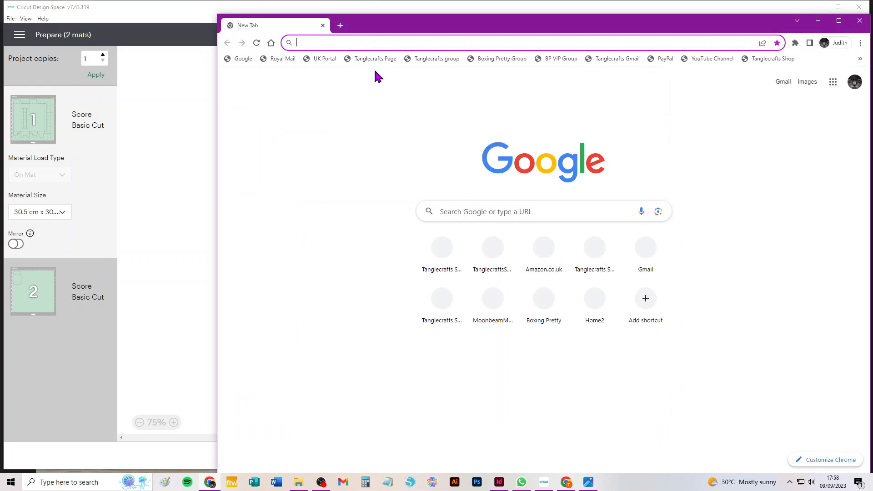
type("how wide is")
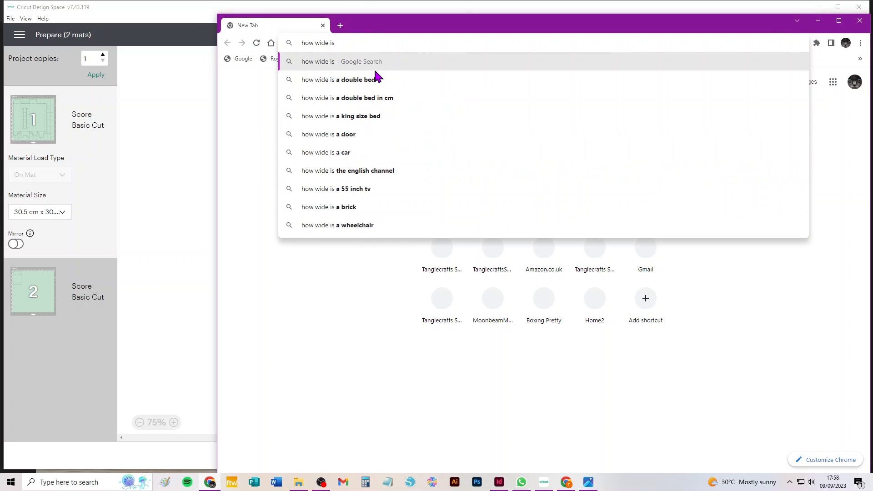
type(" us letter size")
key("Return")
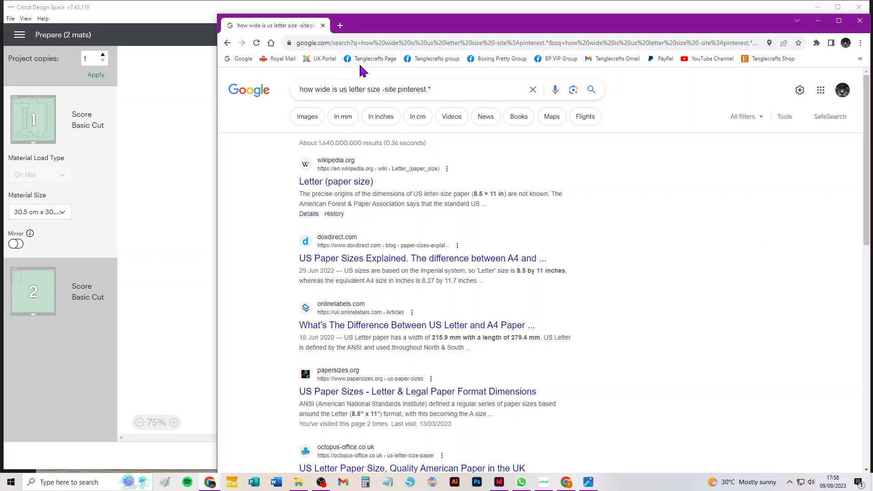
left_click(181, 96)
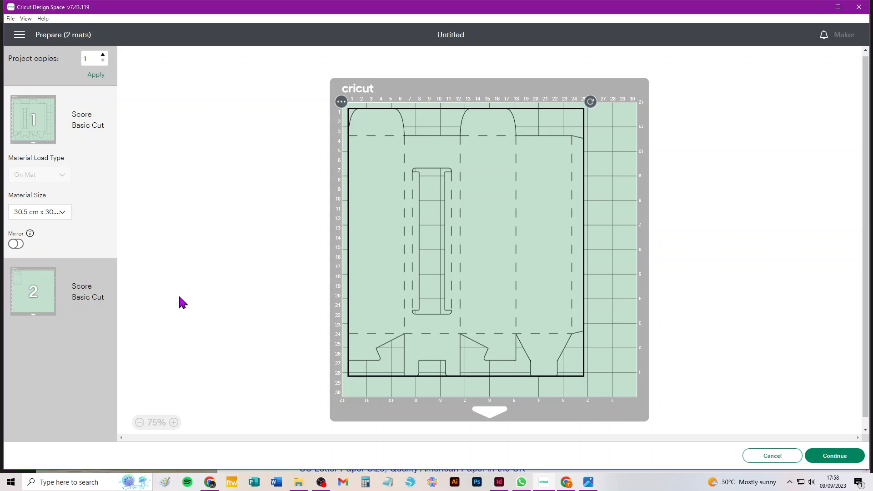
left_click(771, 458)
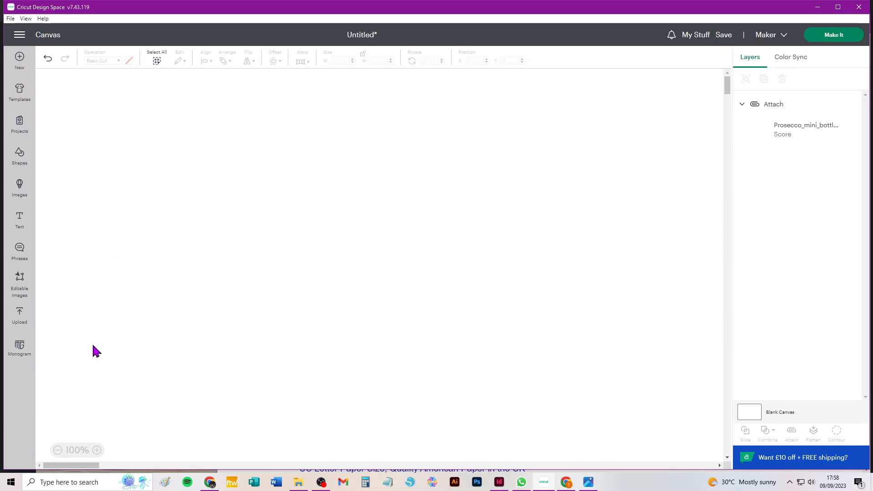